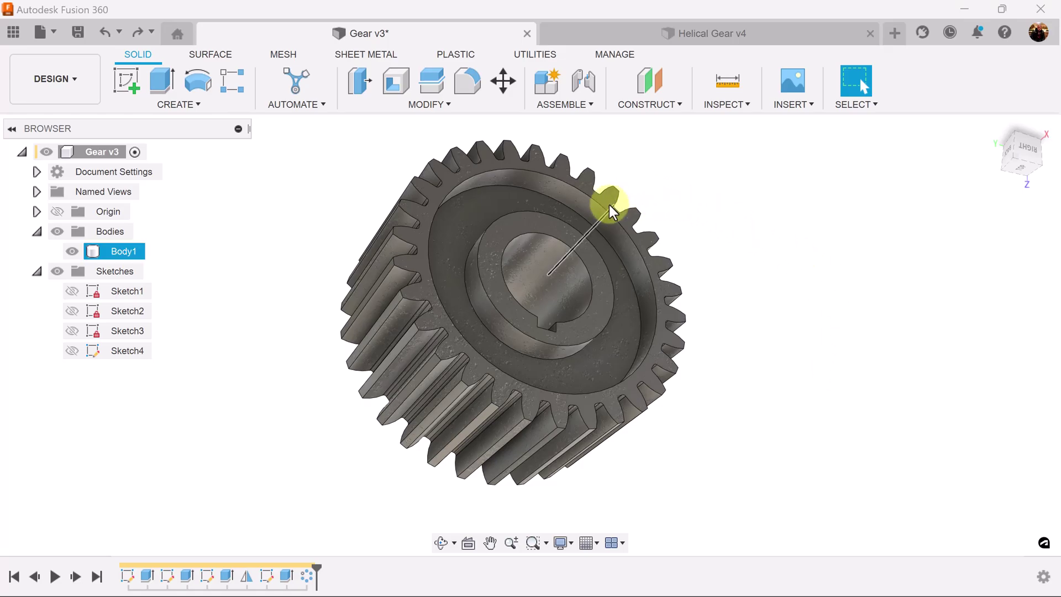
Create an internal standard component named Helical under the Gear v3 design and reactivate the top-level Gear component.
click(730, 29)
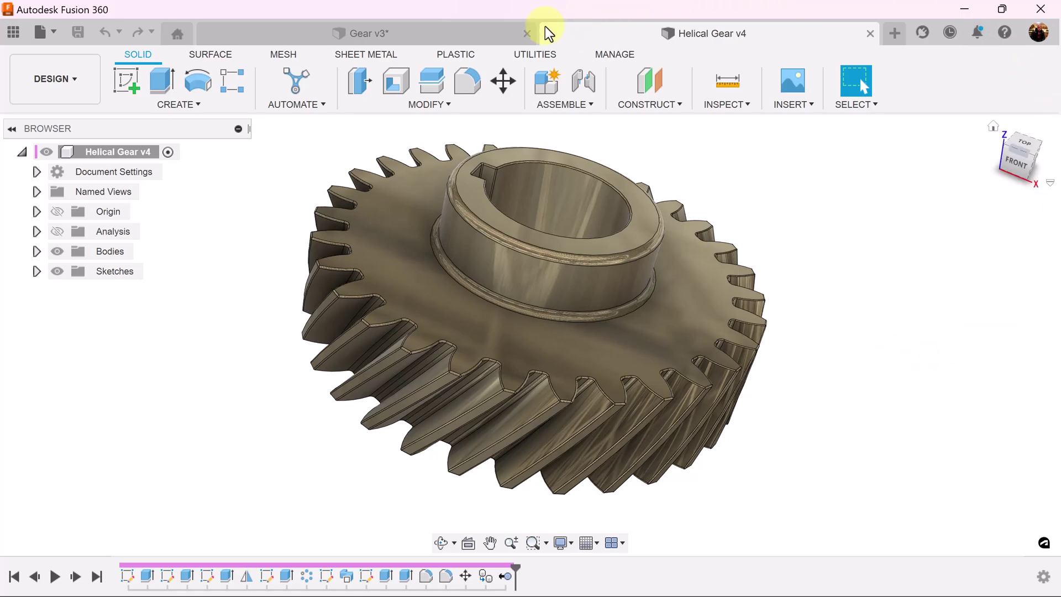
click(456, 40)
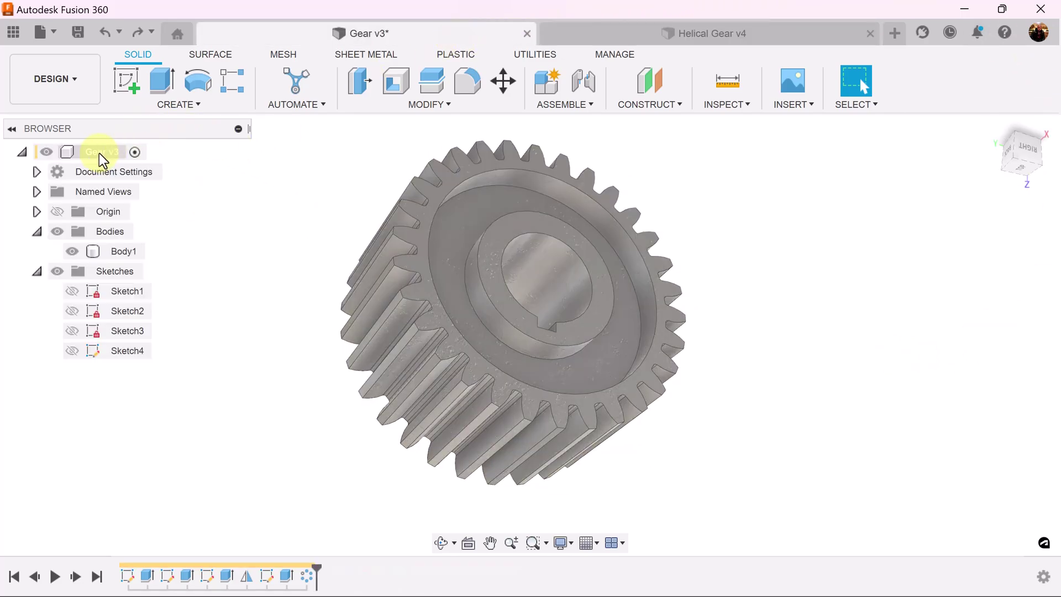
right_click(98, 152)
click(160, 166)
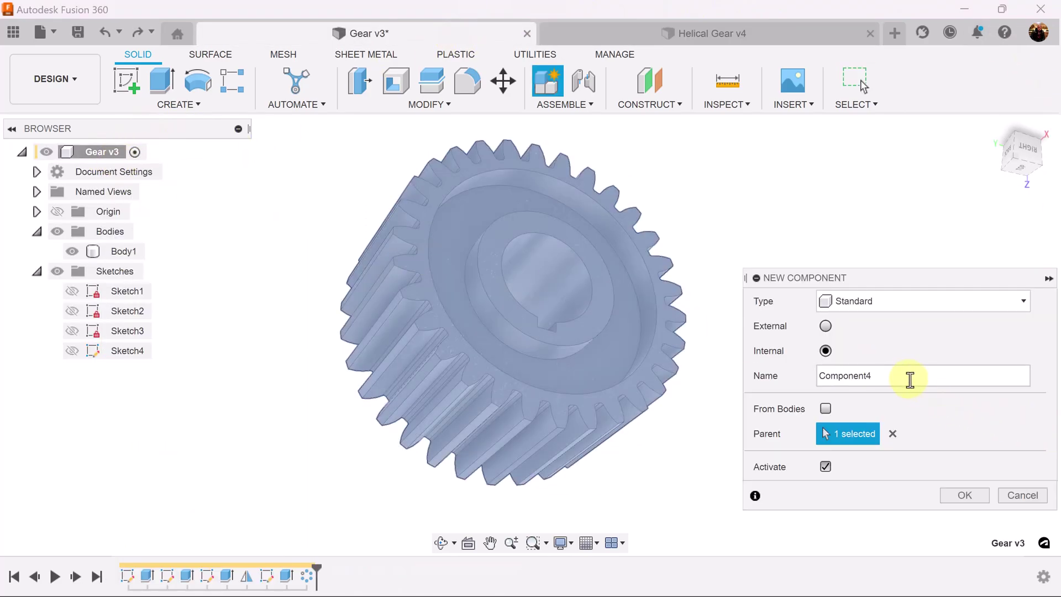
drag(910, 379, 620, 376)
text(Helical)
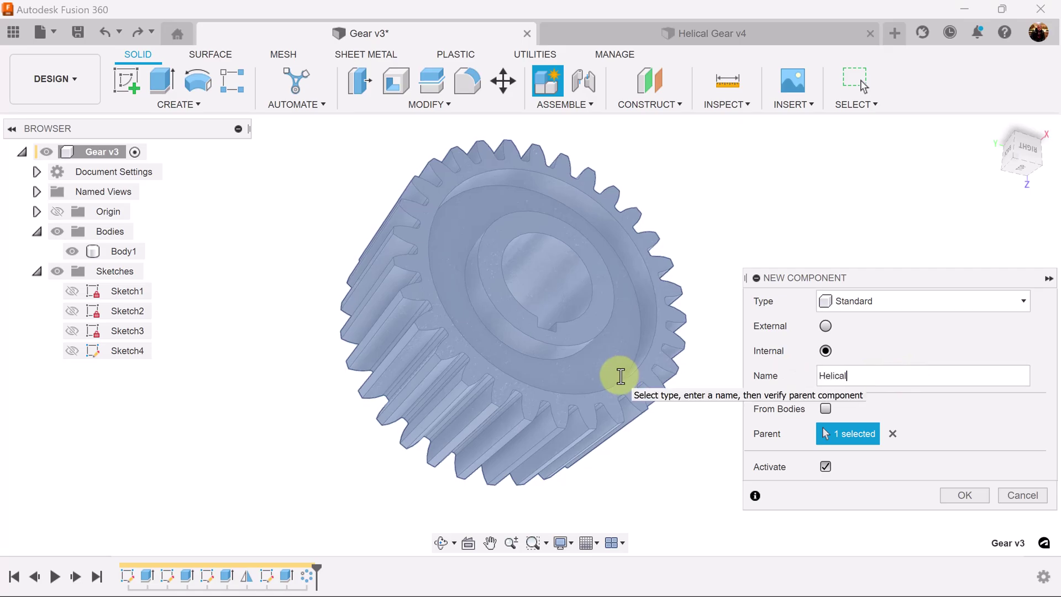
key(Return)
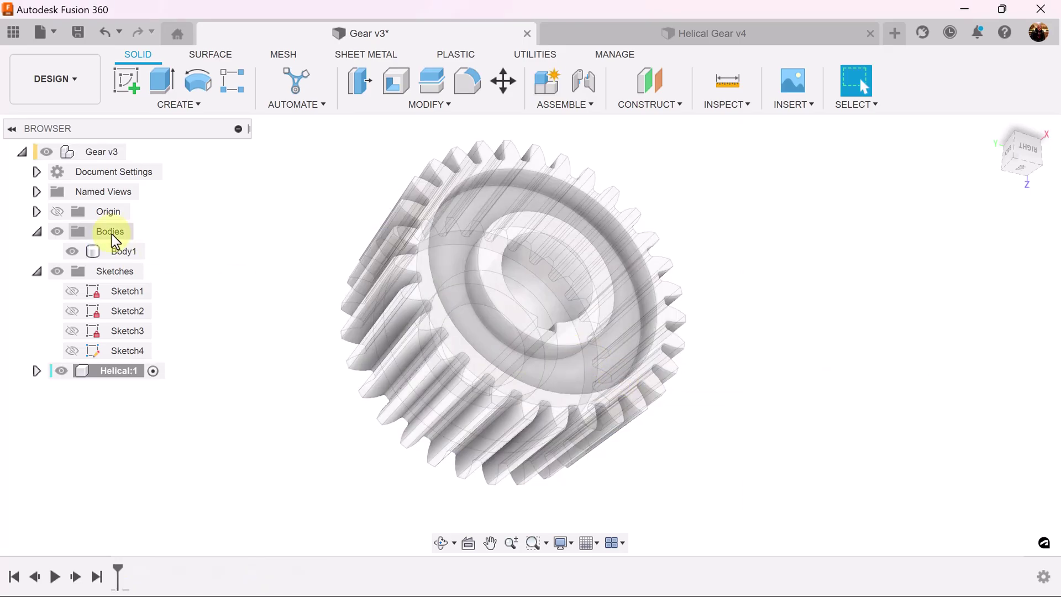
click(137, 151)
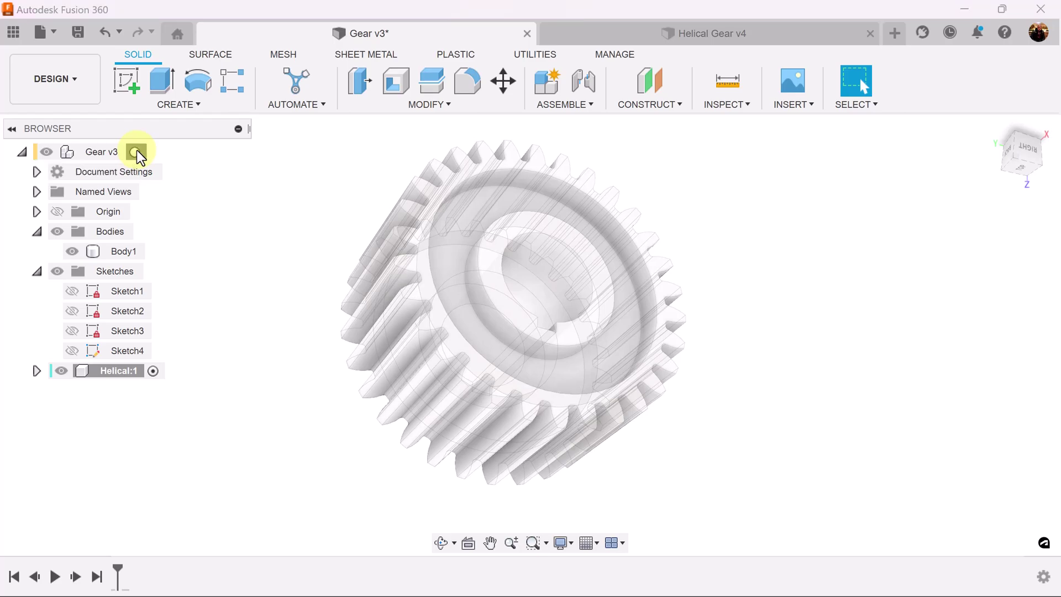
click(138, 151)
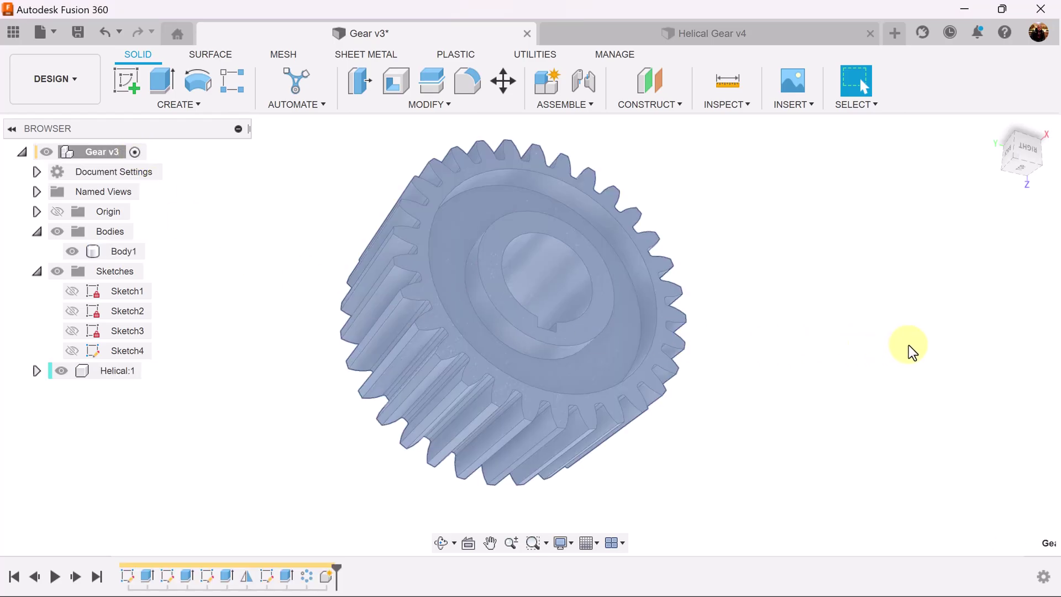
Start a sketch on the toothed end face of the gear body.
click(127, 84)
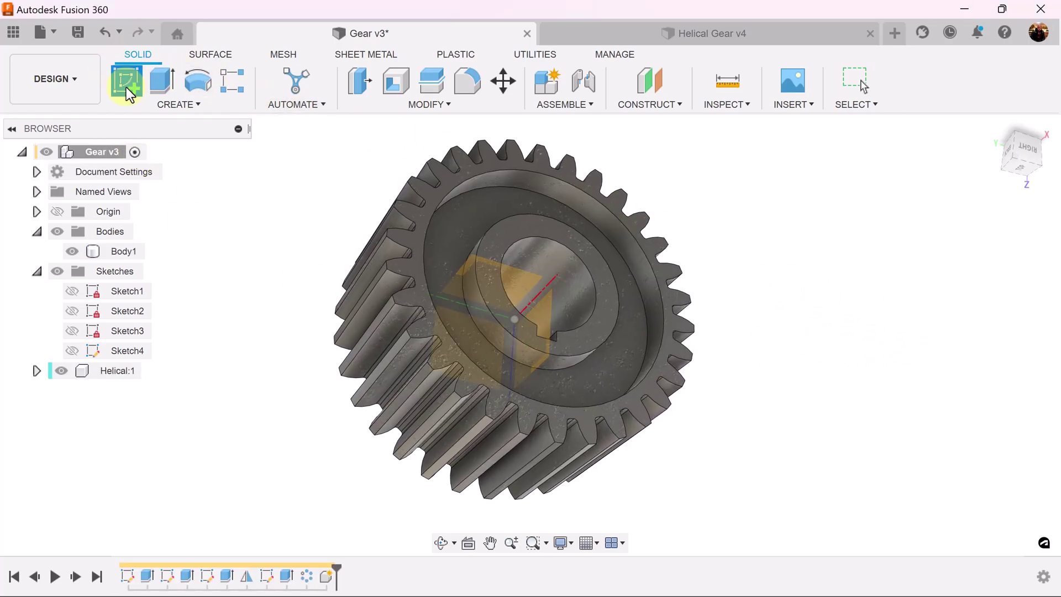
shift+middle_drag(514, 145, 502, 164)
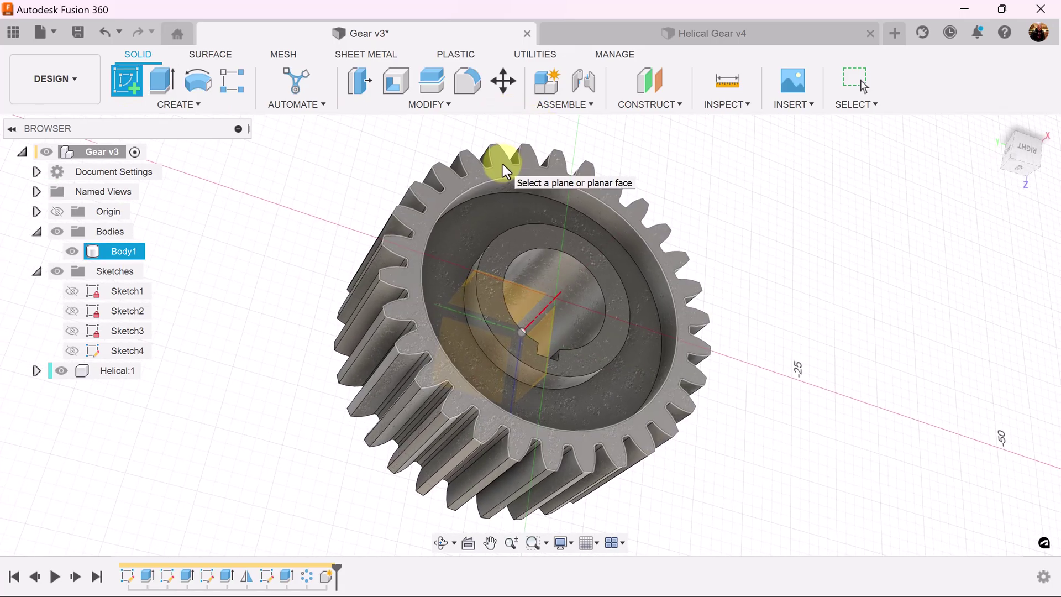
click(503, 165)
mouse_move(865, 445)
middle_down()
mouse_move(737, 372)
mouse_move(696, 303)
mouse_move(675, 301)
middle_up()
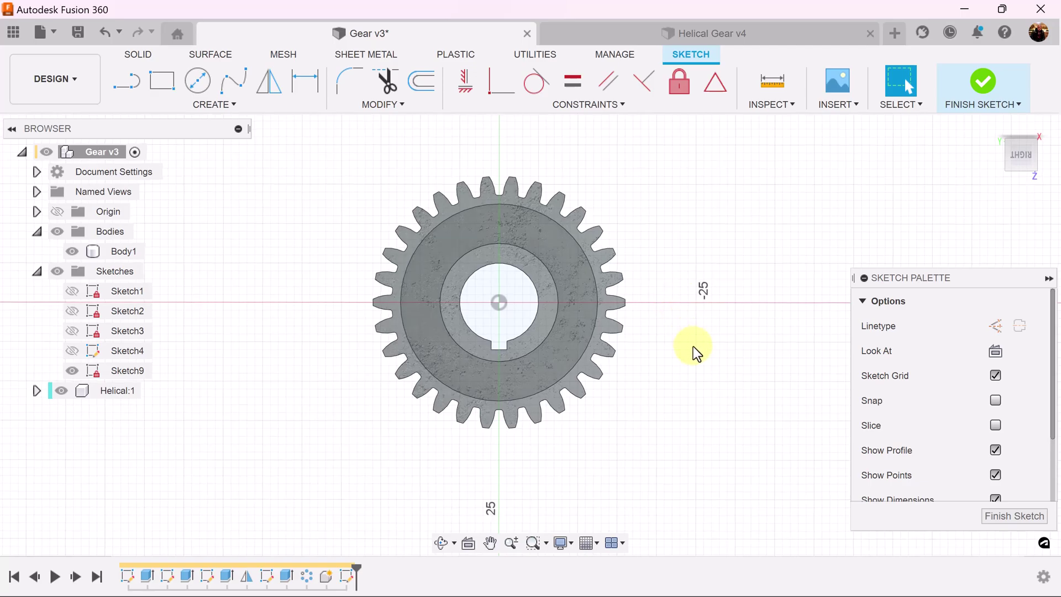
Project the whole gear body Body1 into the sketch with the projection link kept, and hide Body1.
key(p)
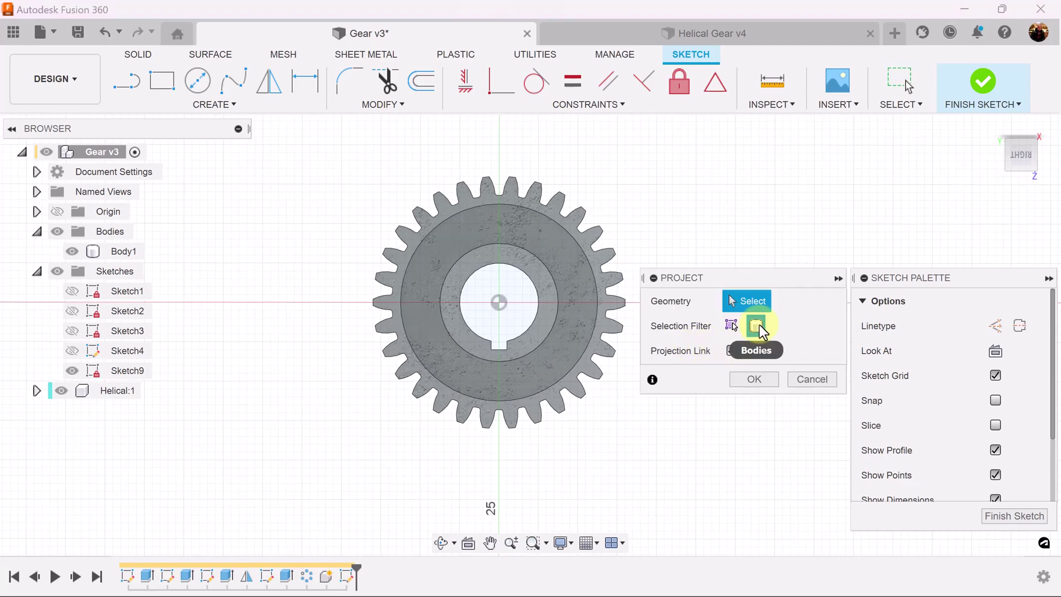
click(584, 221)
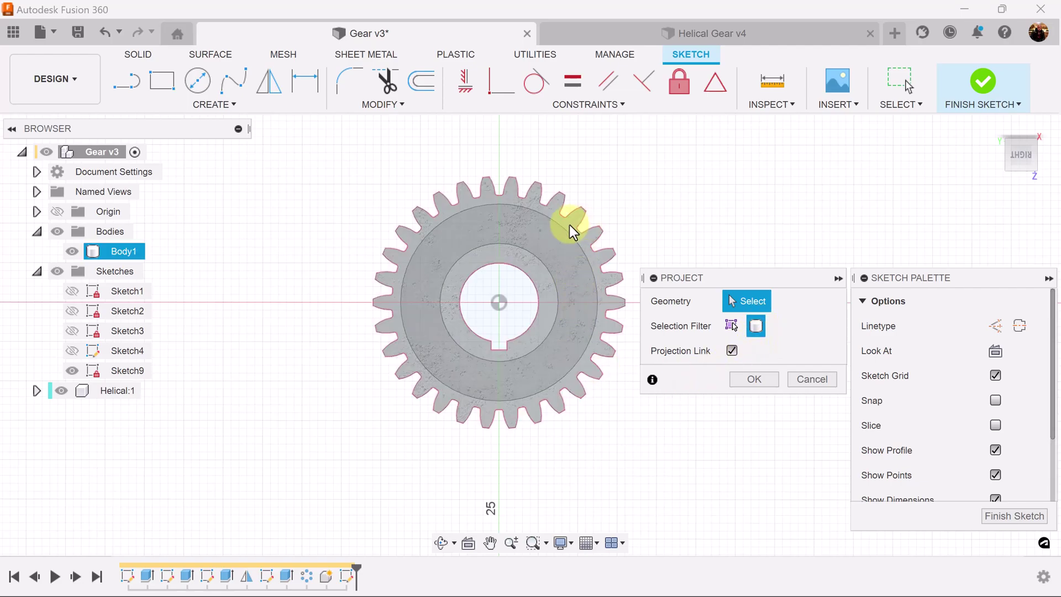
click(569, 224)
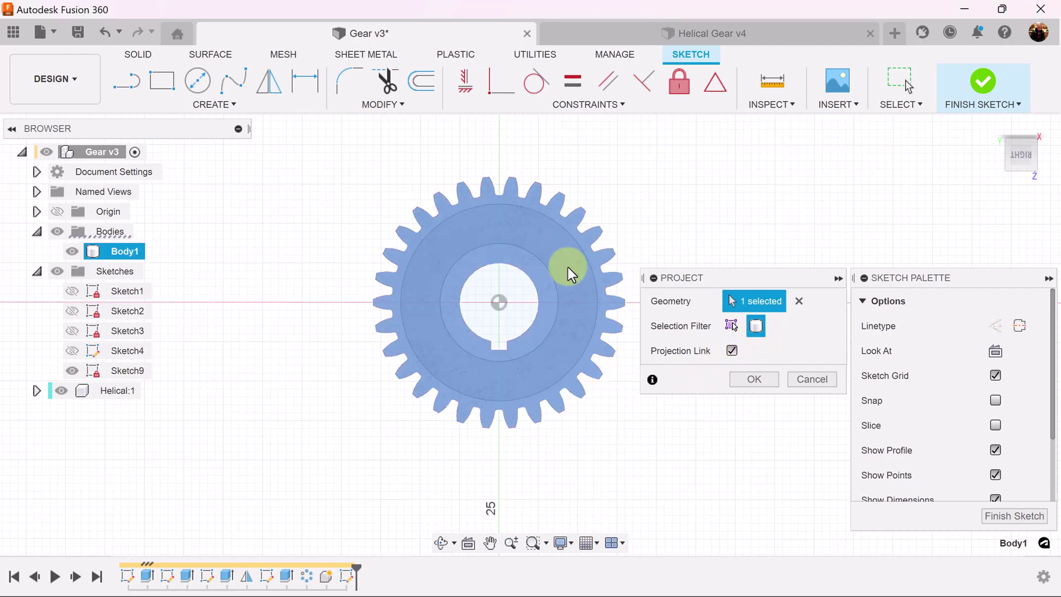
click(756, 379)
shift+middle_drag(590, 310, 308, 267)
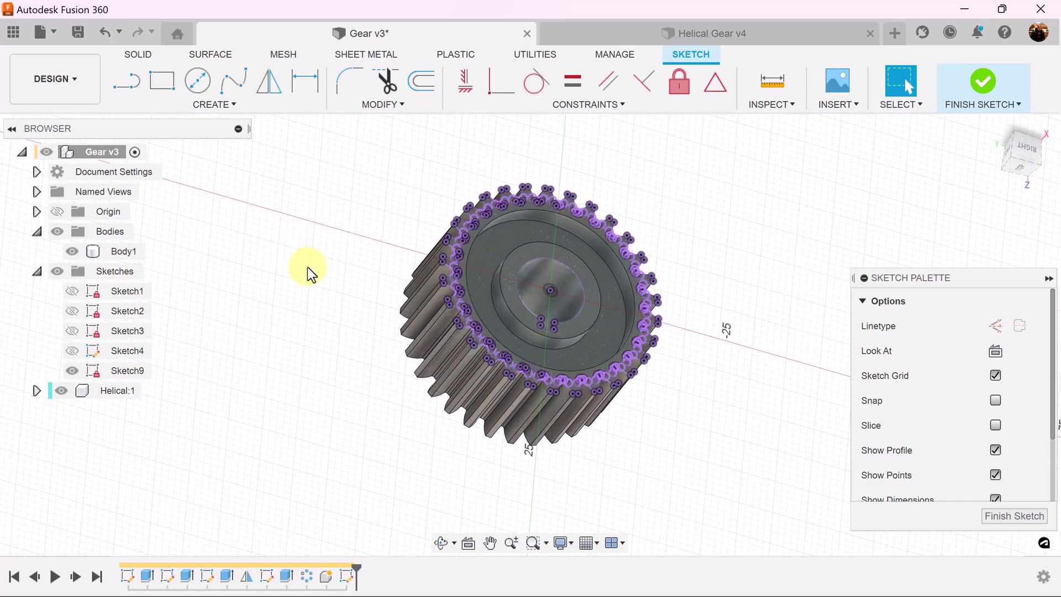
click(72, 251)
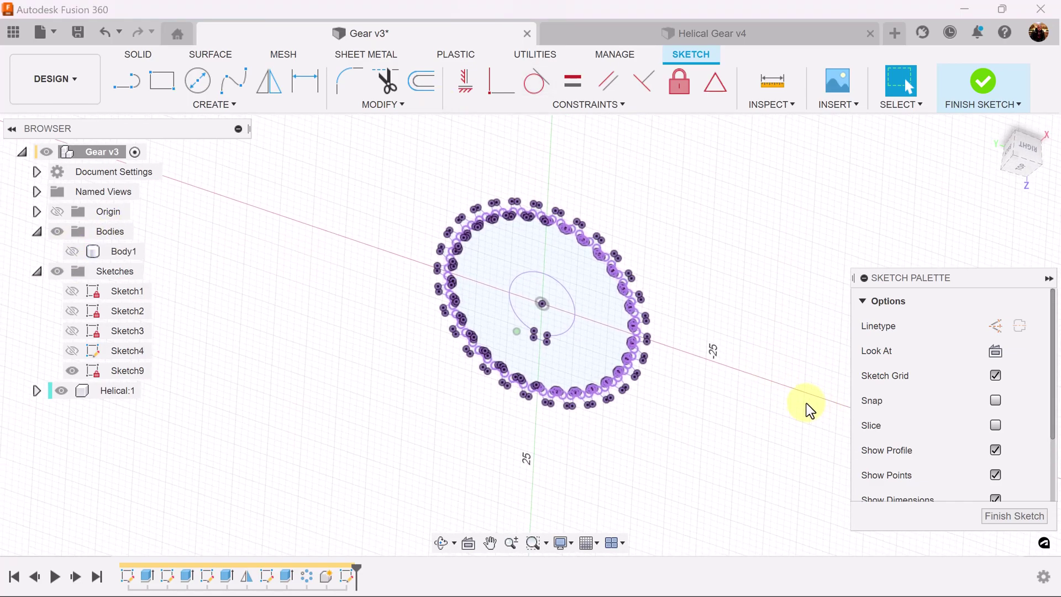
Draw a 7.5 mm line from the gear centre perpendicular to the sketch plane as a 3D sketch line, and finish the sketch.
shift+middle_drag(801, 401, 782, 391)
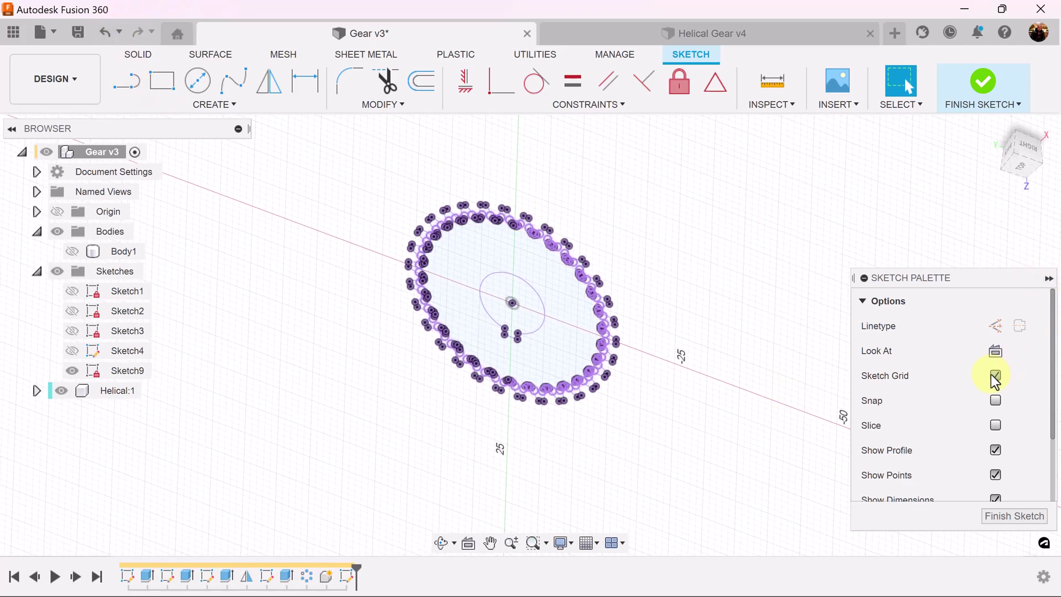
scroll(972, 440, down, 3)
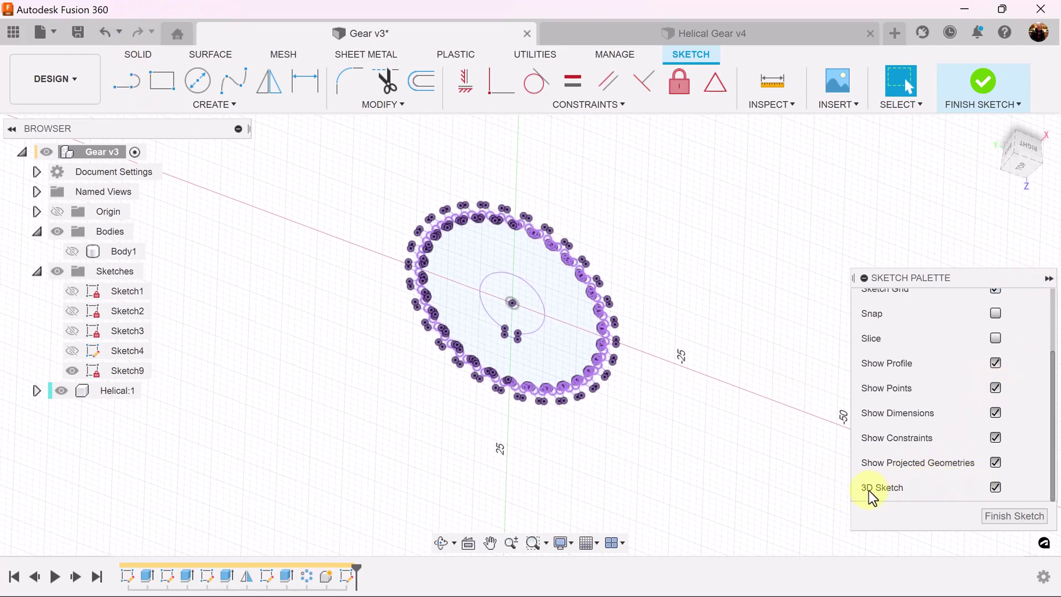
click(117, 81)
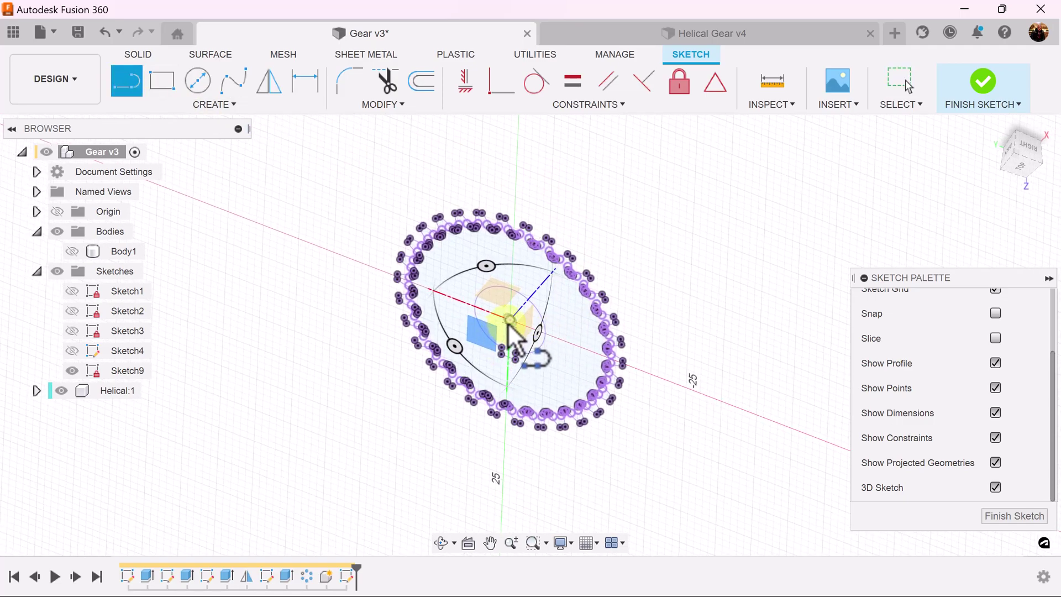
click(509, 319)
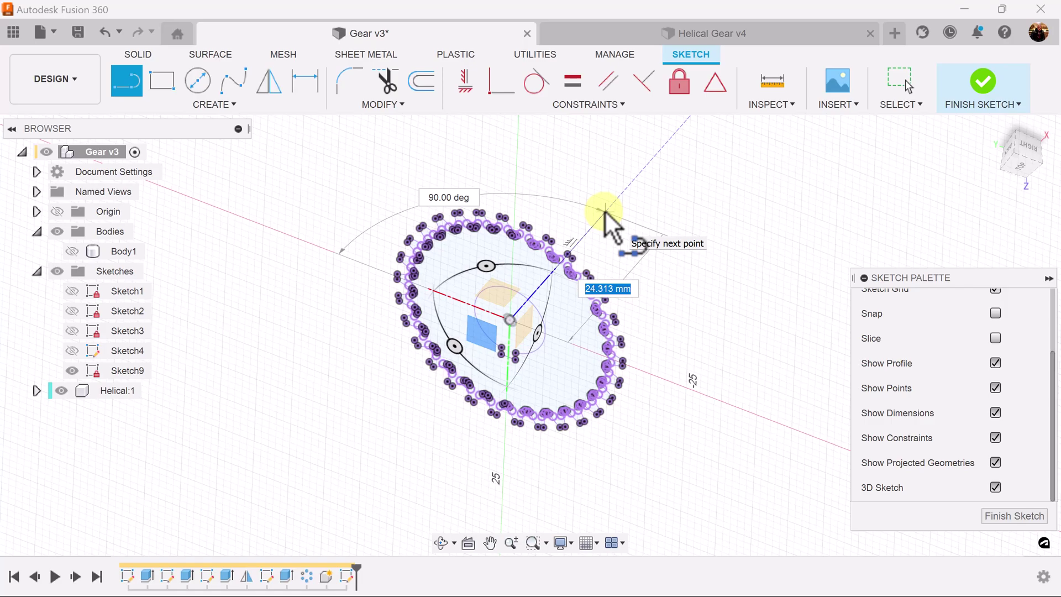
text(7.5)
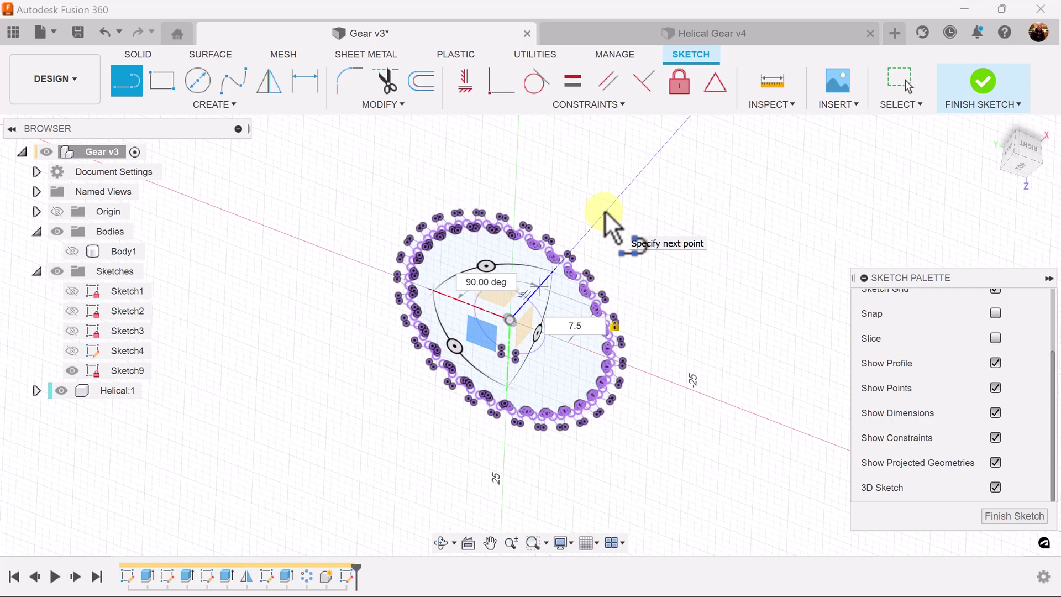
key(Return)
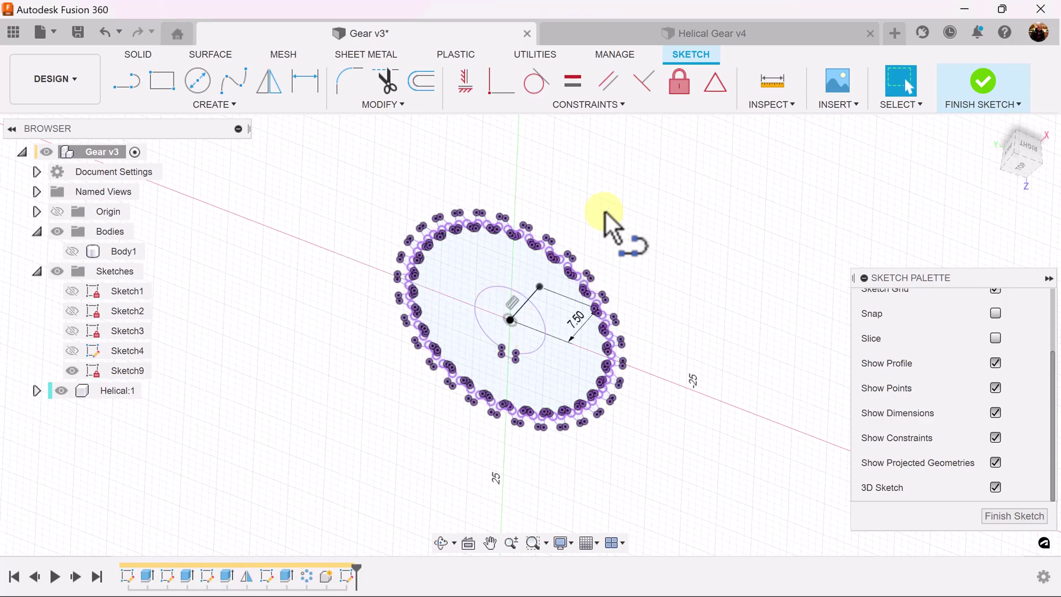
click(1011, 513)
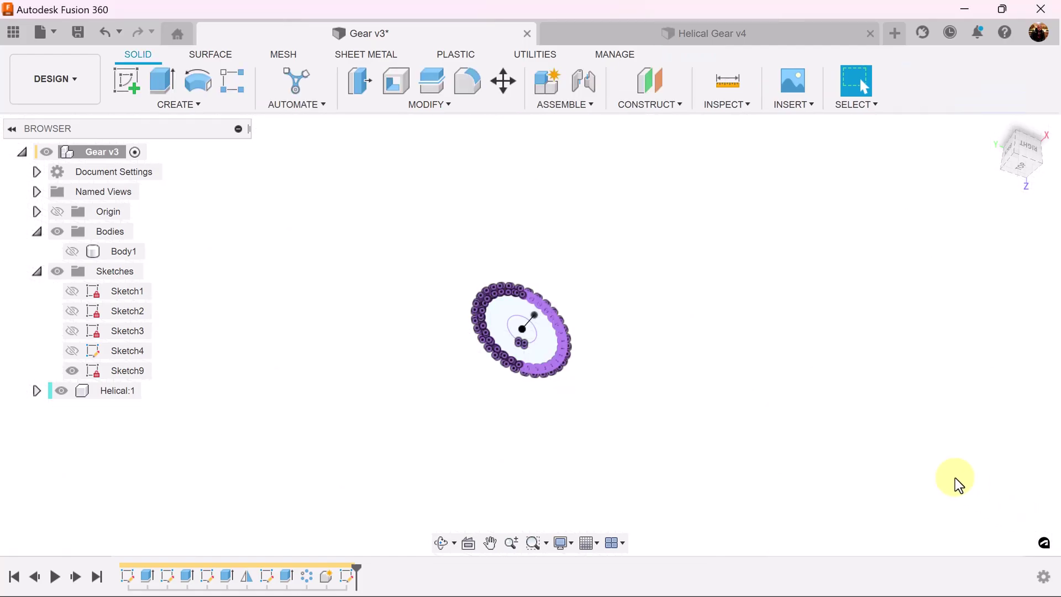
Start a single-path Sweep using the toothed ring, the inner disc and the centre bore as profiles.
shift+middle_drag(608, 333, 623, 323)
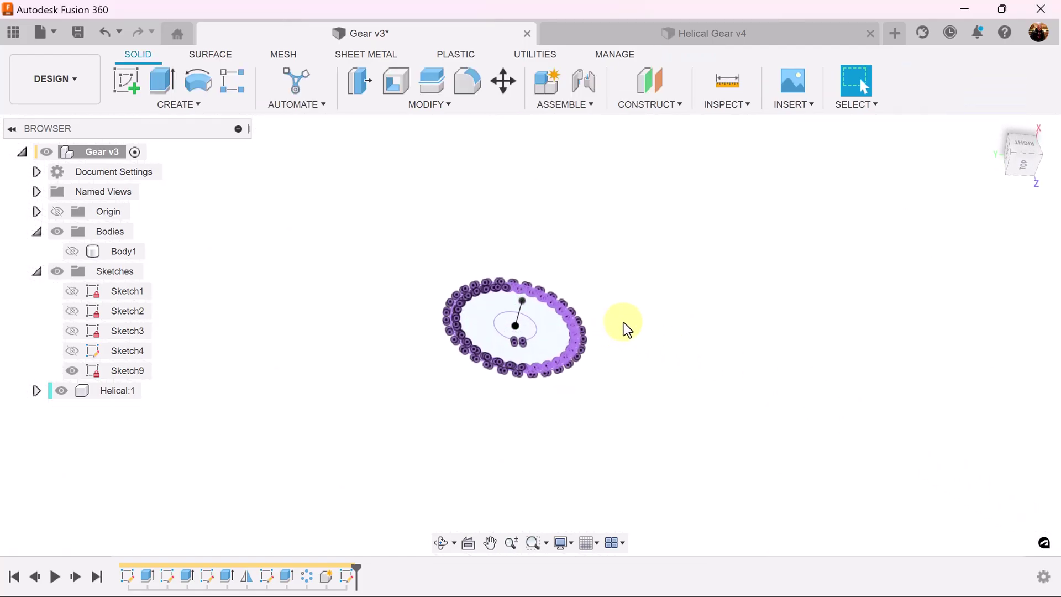
scroll(624, 323, up, 3)
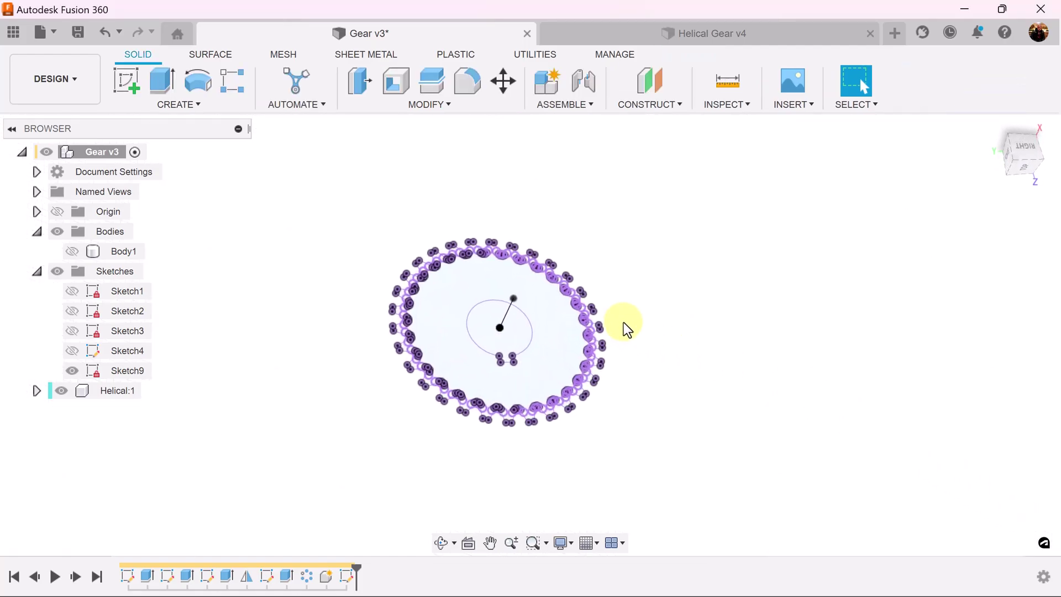
click(171, 106)
click(143, 224)
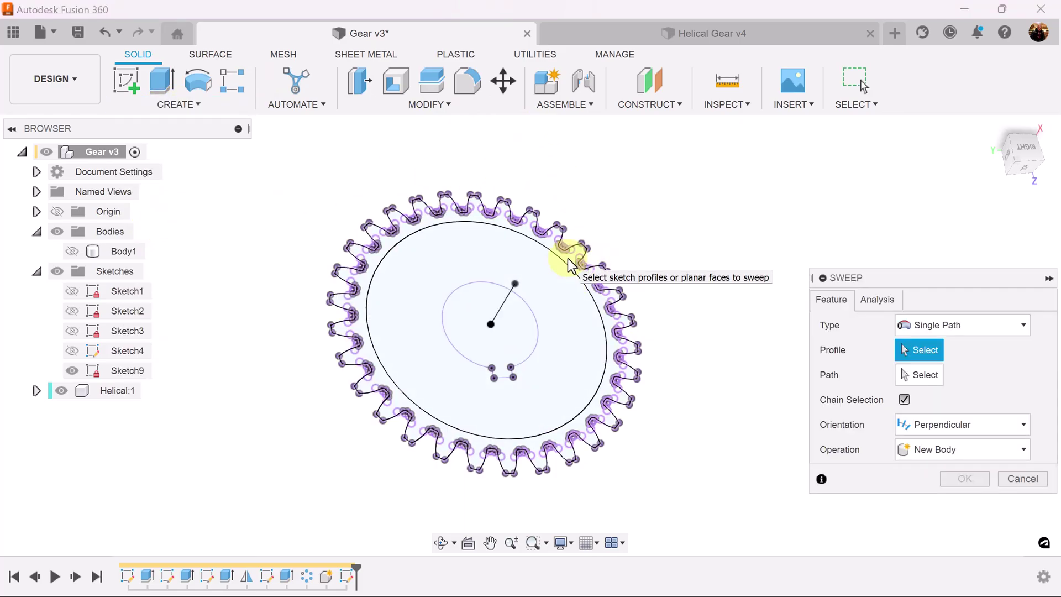
click(569, 260)
click(546, 273)
click(507, 324)
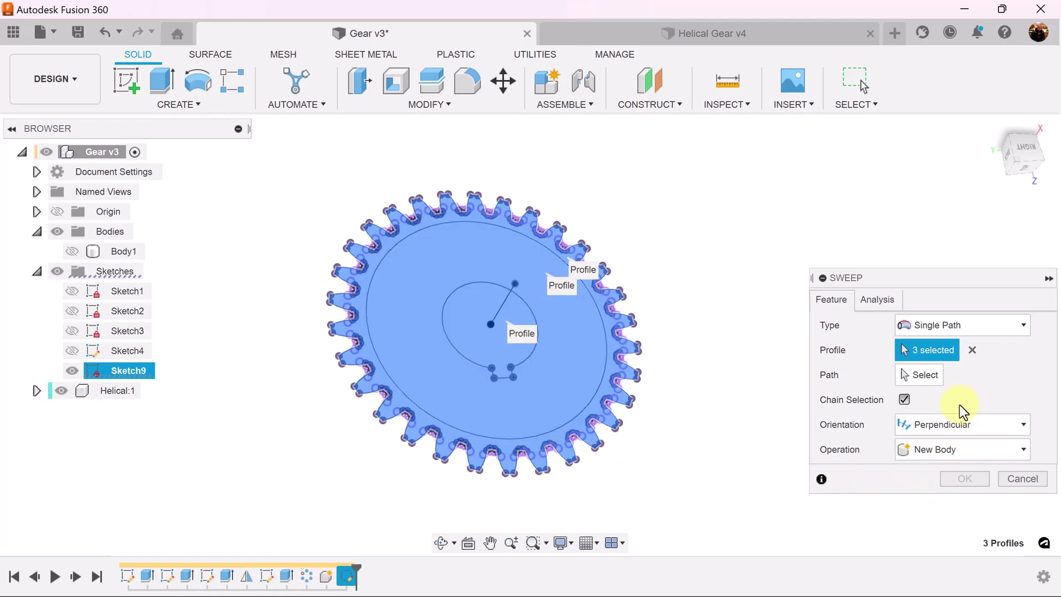
Sweep the profiles along the 7.5 mm line with a 20 degree twist angle as a new body.
click(920, 376)
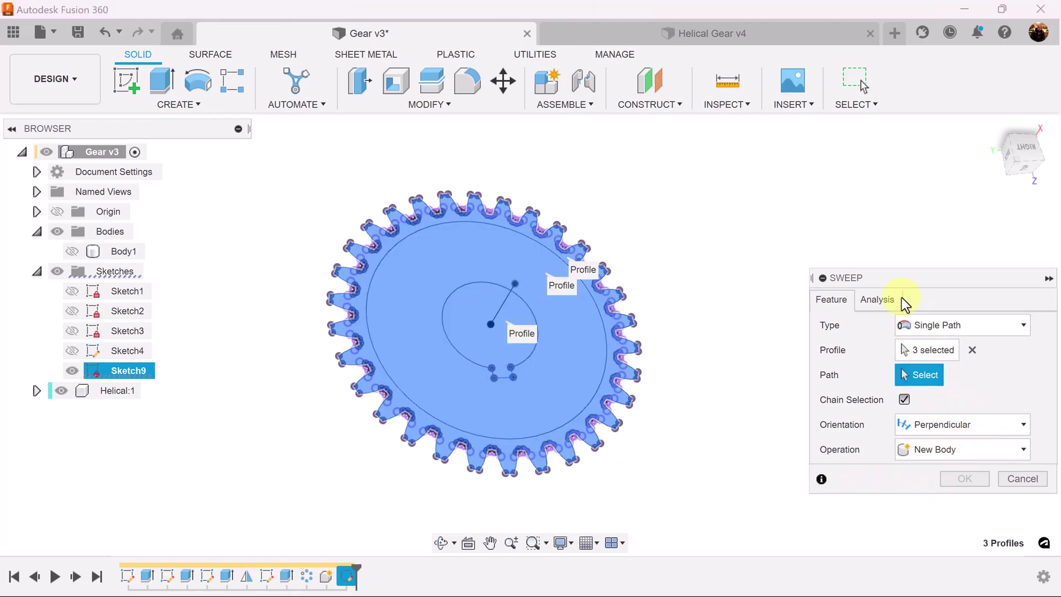
click(505, 295)
scroll(1043, 458, down, 2)
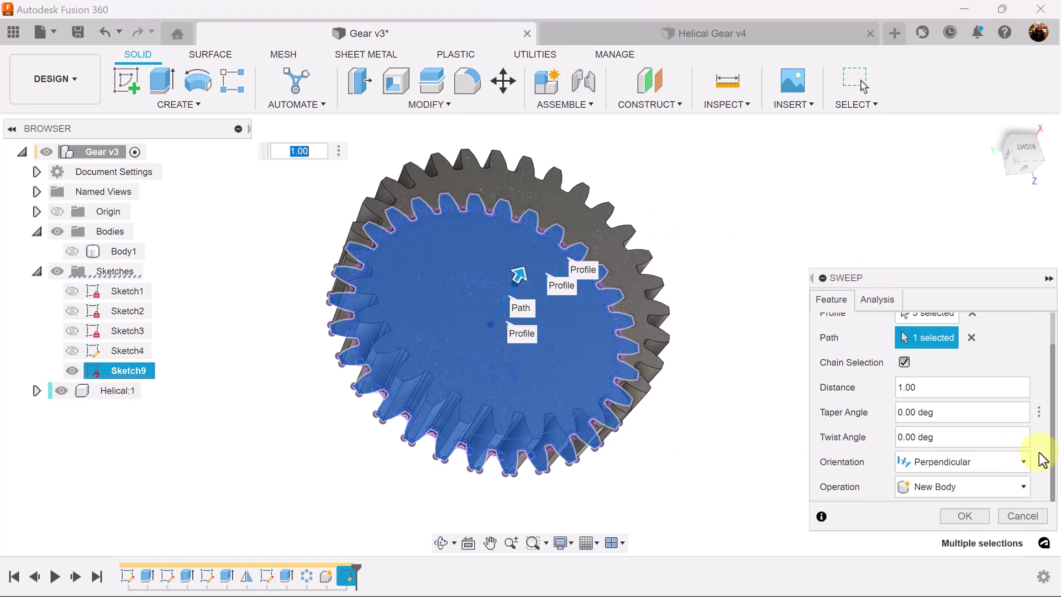
click(936, 436)
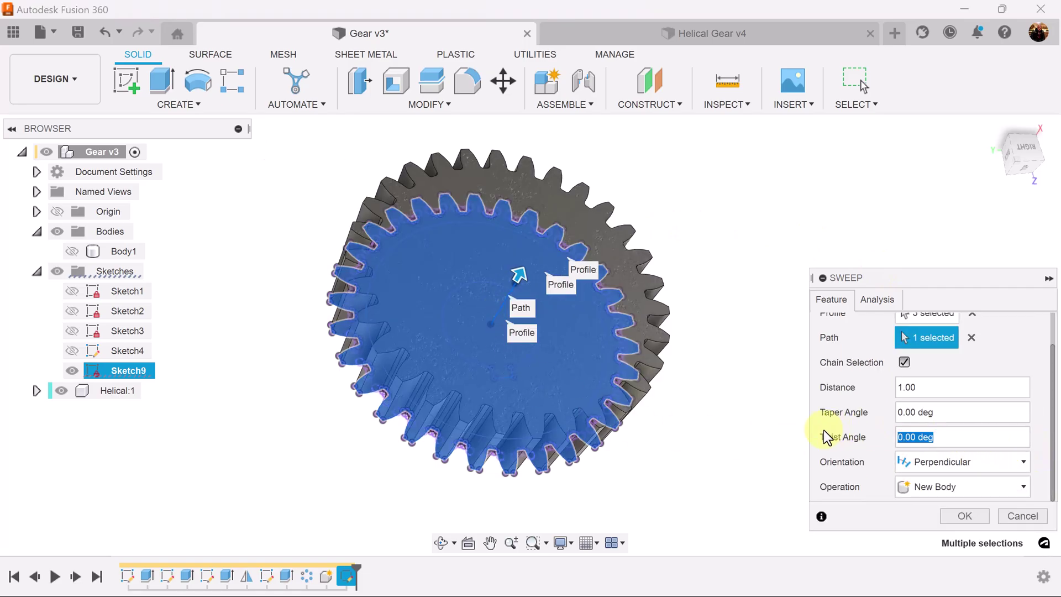
text(20)
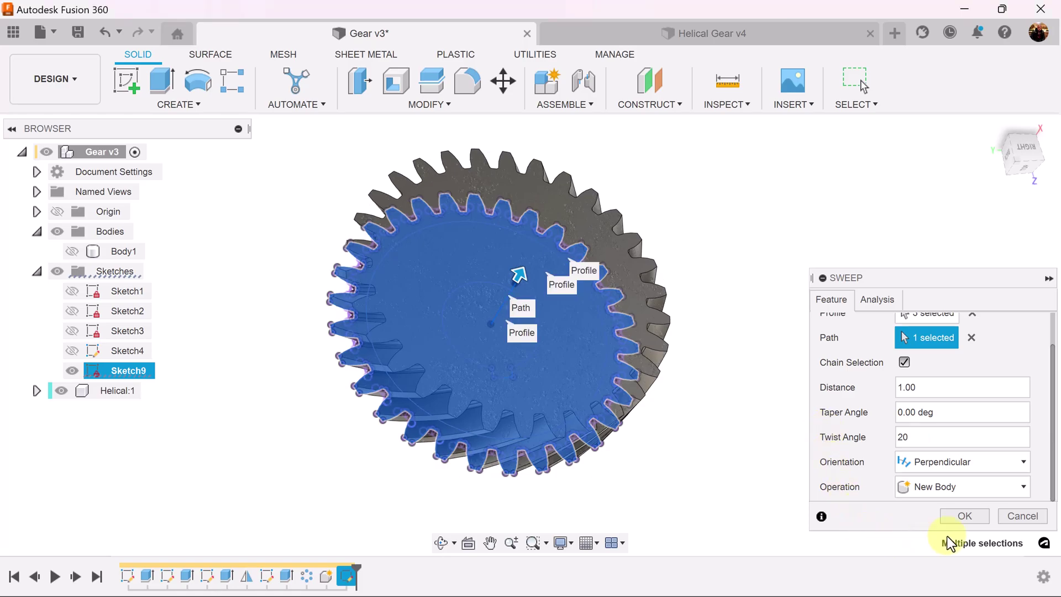
click(965, 516)
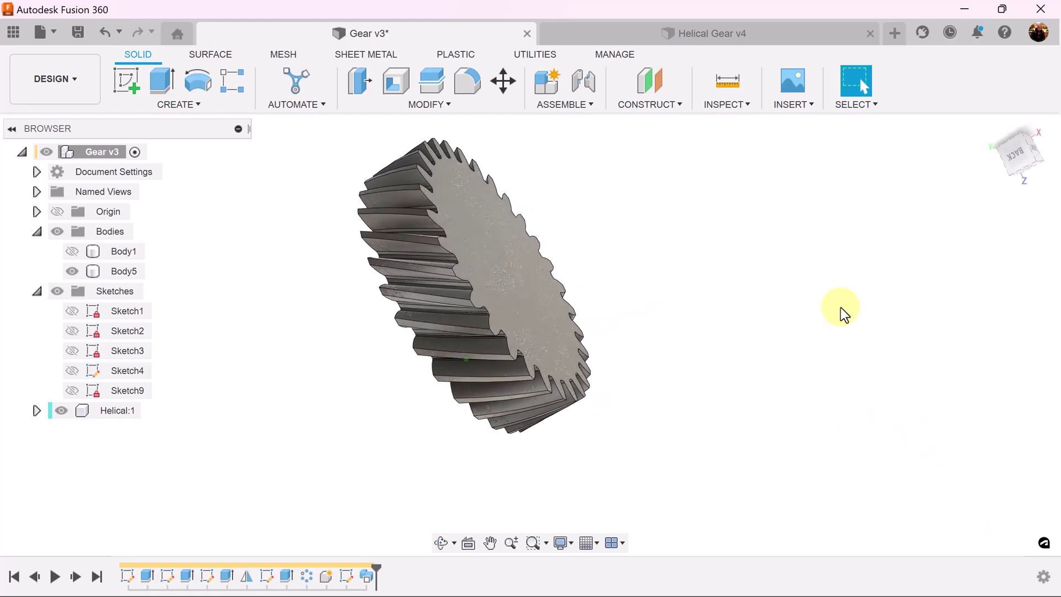
Compare with the Helical Gear v4 reference design, and show Sketch2 and Sketch3 in Gear v3.
click(739, 28)
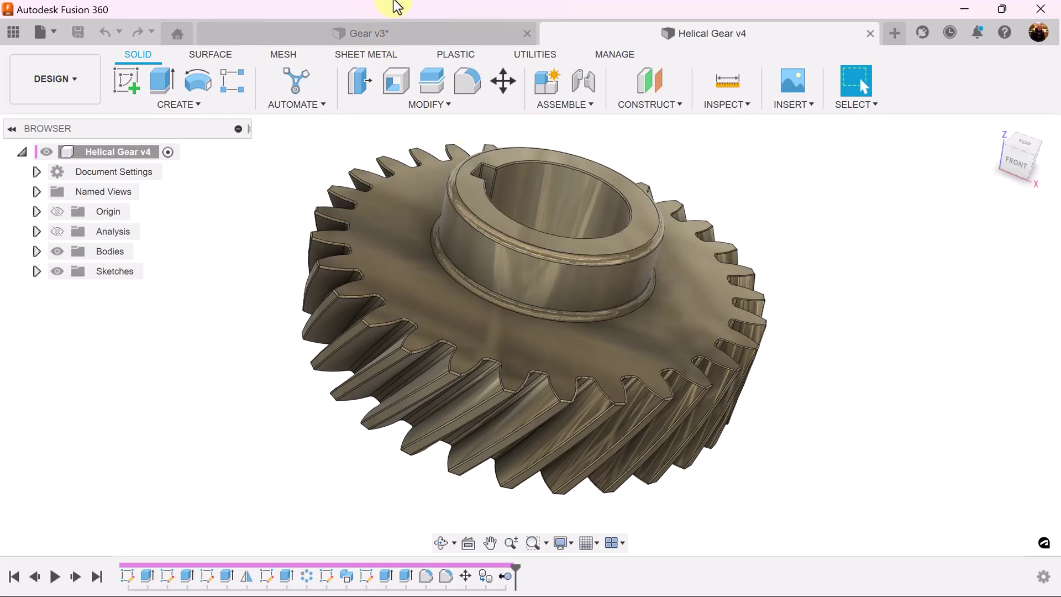
click(436, 33)
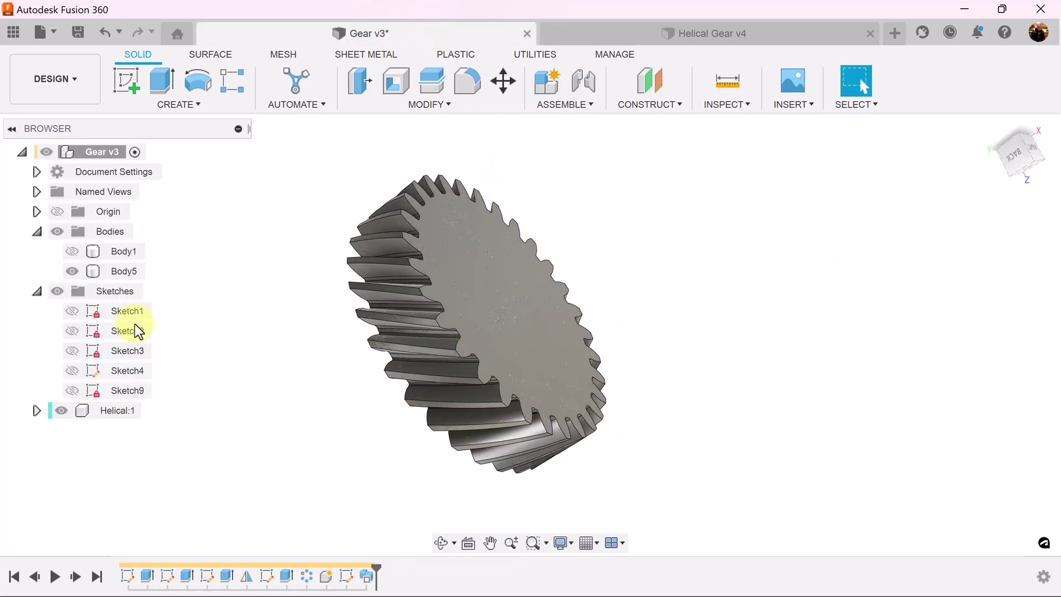
click(72, 331)
click(72, 349)
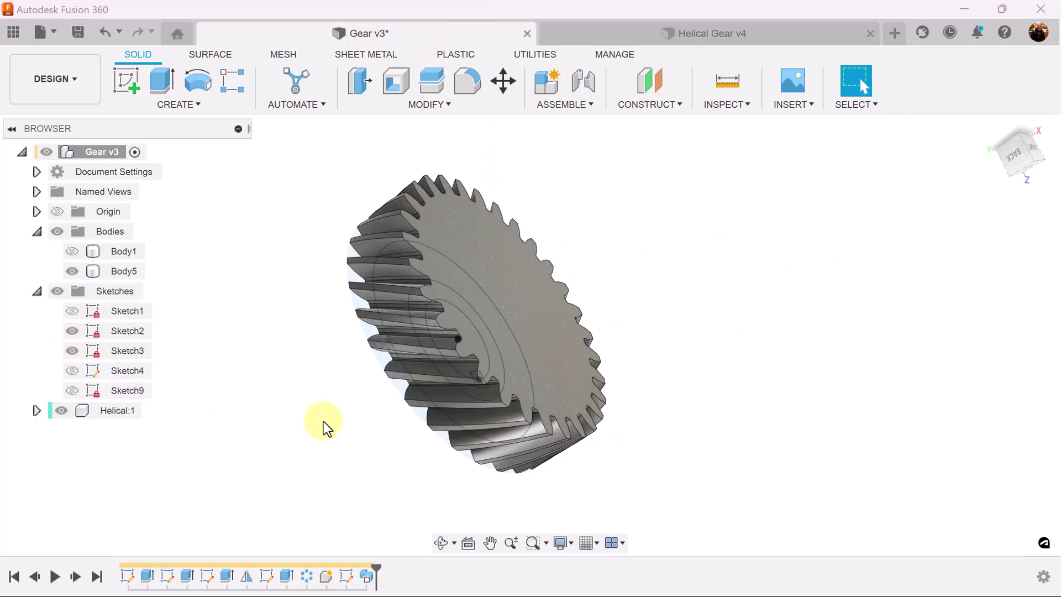
shift+middle_drag(424, 421, 827, 341)
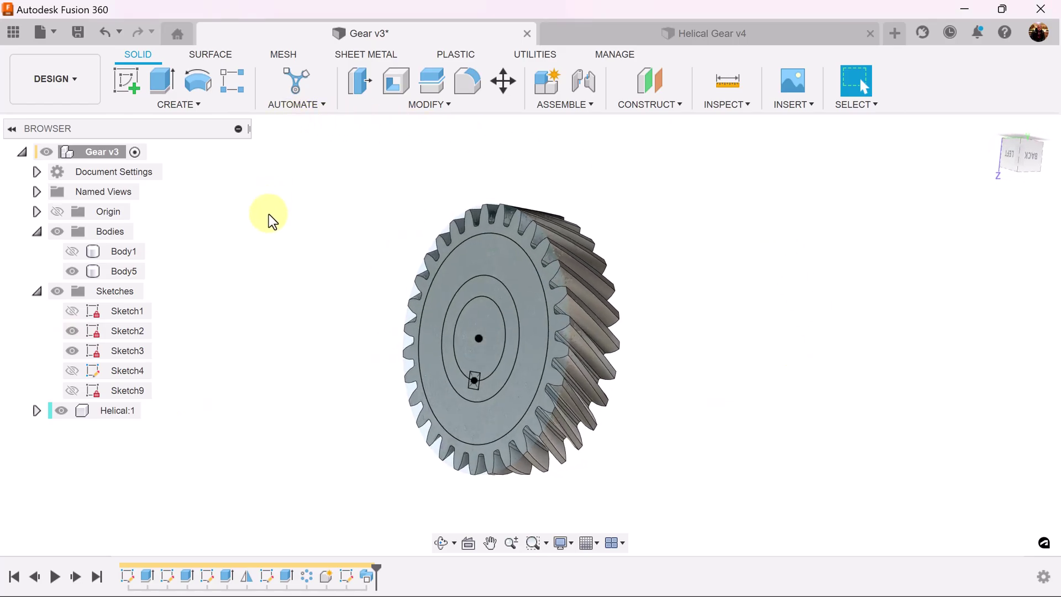
click(167, 88)
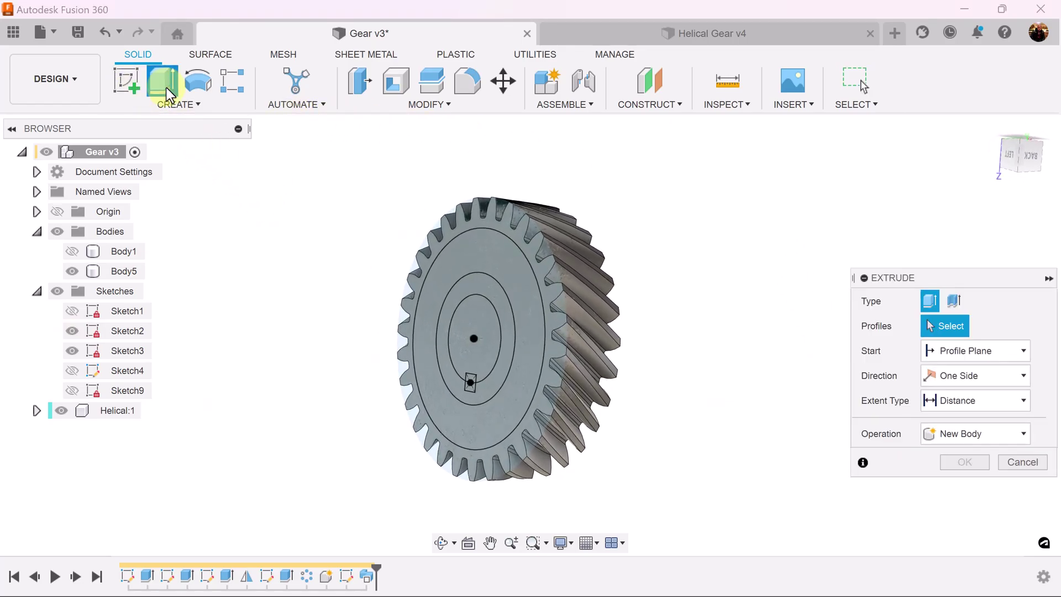
click(483, 287)
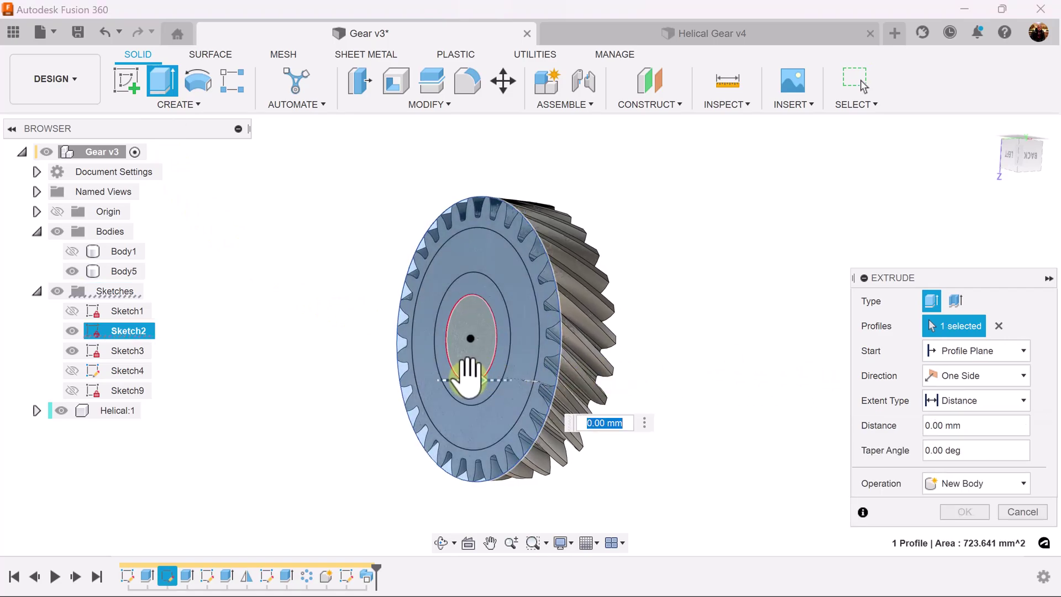
mouse_move(480, 380)
mouse_down()
mouse_move(545, 379)
mouse_move(477, 383)
mouse_up()
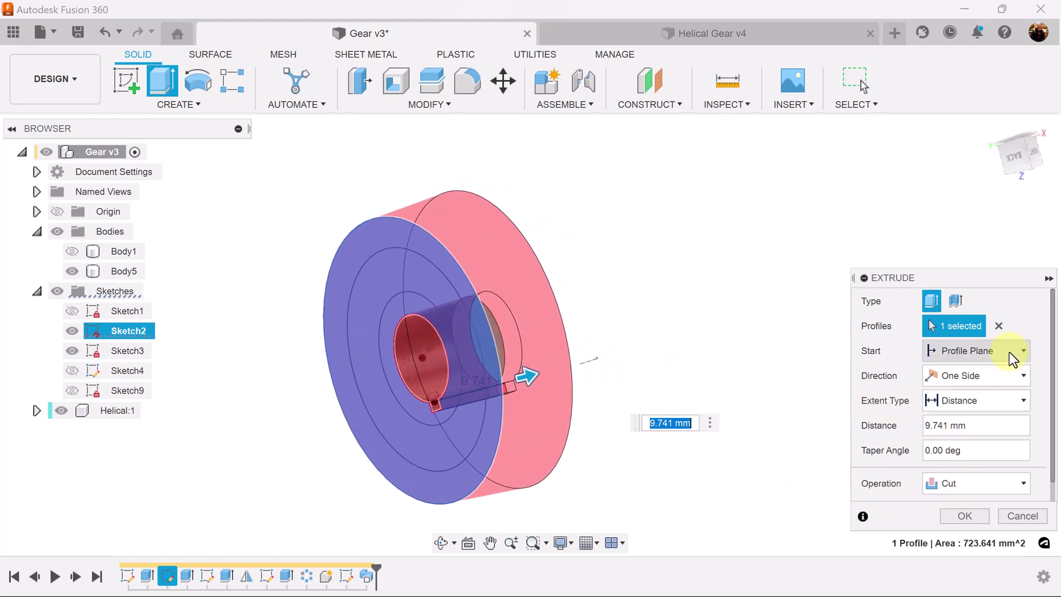
click(999, 326)
Extrude the ring profile around the bore in Sketch3 by 13 mm through the gear, joining it to the body as a hub.
shift+middle_drag(1000, 328, 423, 310)
click(429, 303)
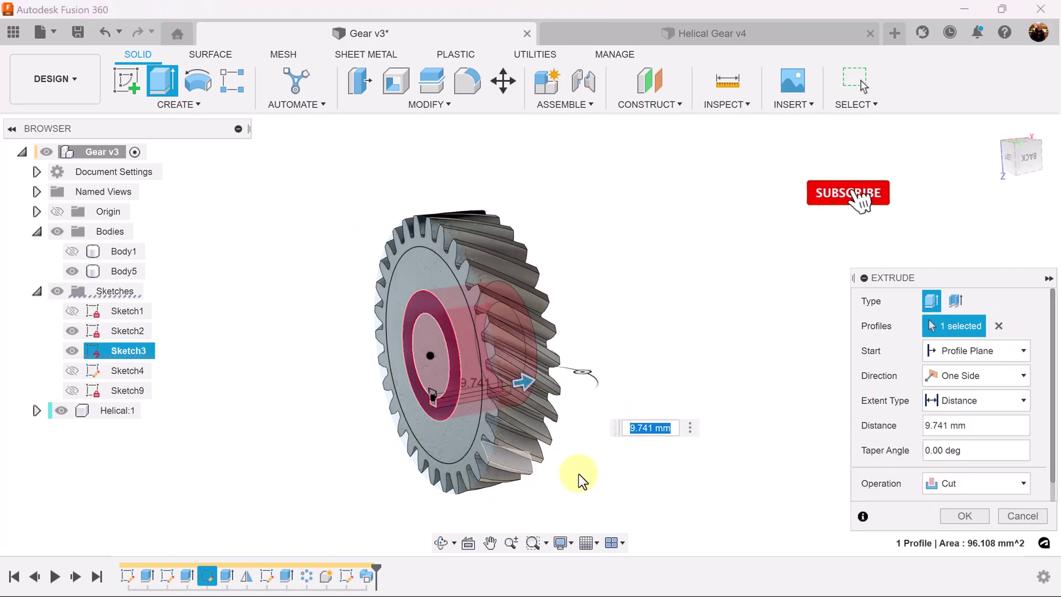
mouse_move(585, 476)
shift+middle_down()
mouse_move(618, 456)
mouse_move(618, 337)
mouse_move(497, 369)
shift+middle_up()
drag(498, 370, 545, 365)
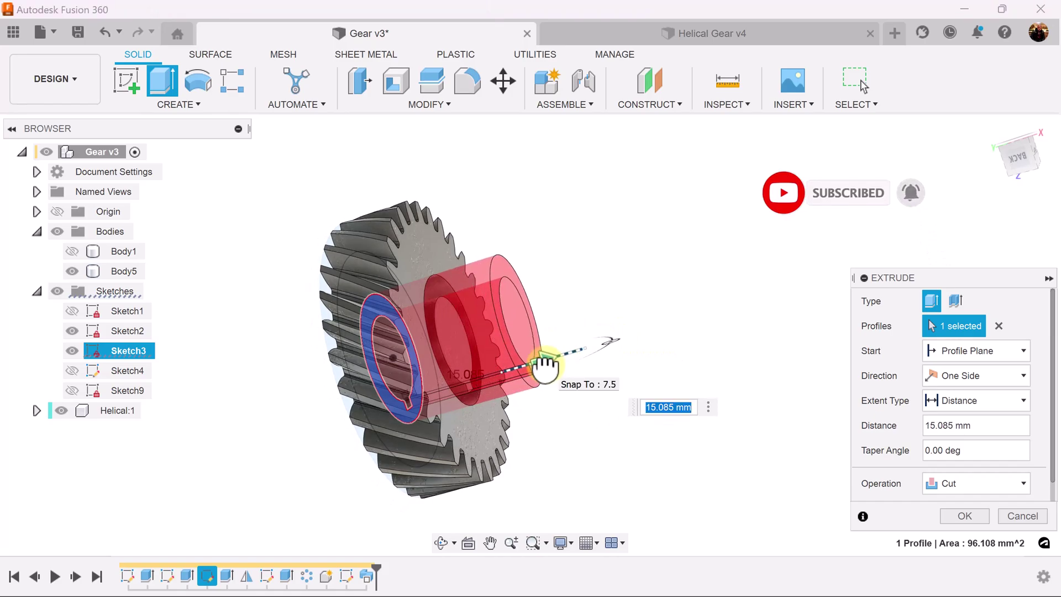
text(13)
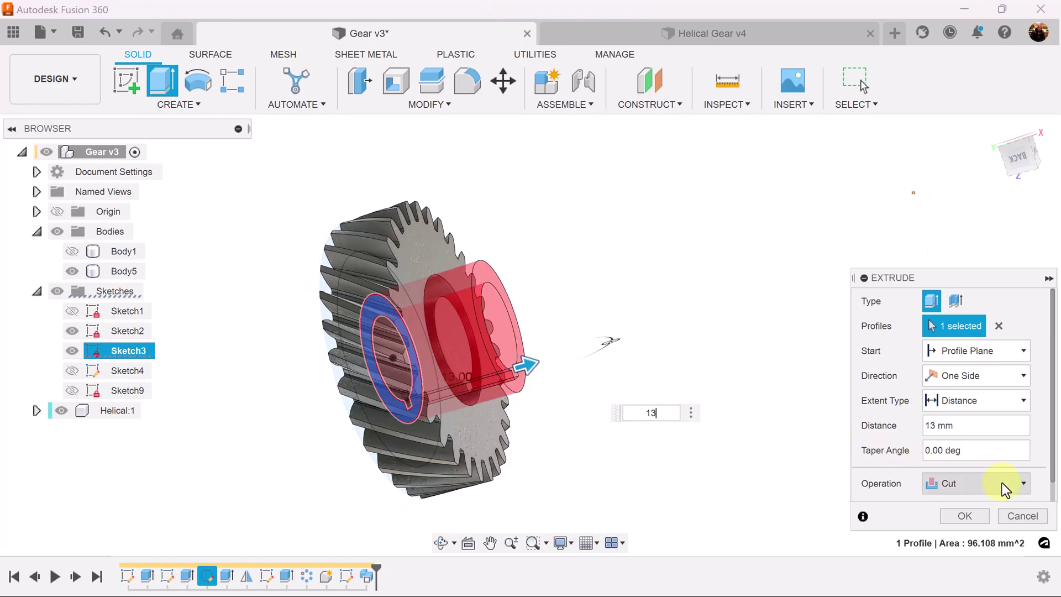
click(1003, 483)
click(963, 505)
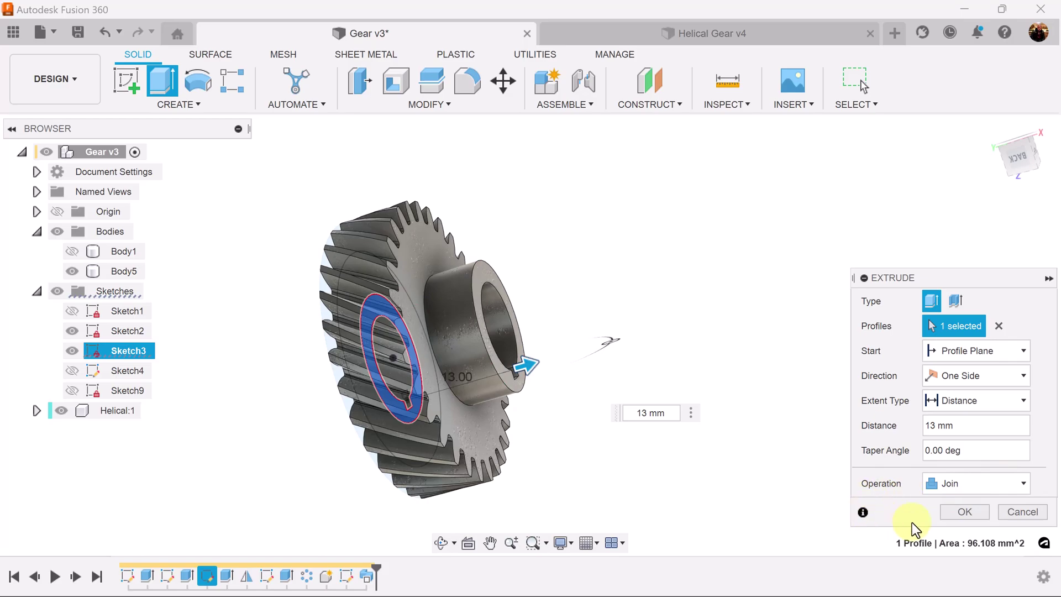
click(978, 510)
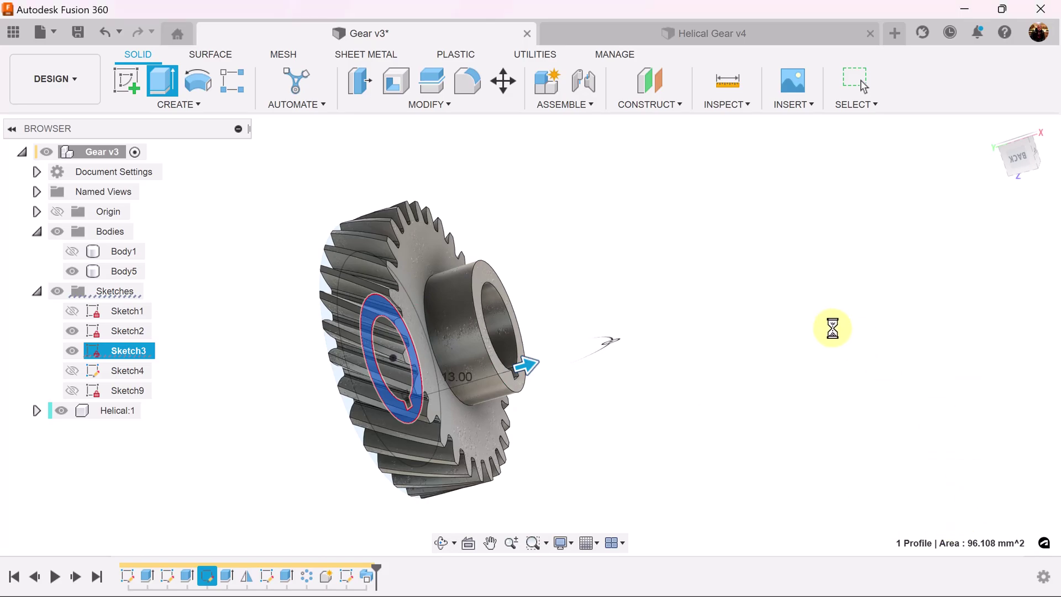
Hide Sketch2 and Sketch3.
shift+middle_drag(833, 328, 833, 328)
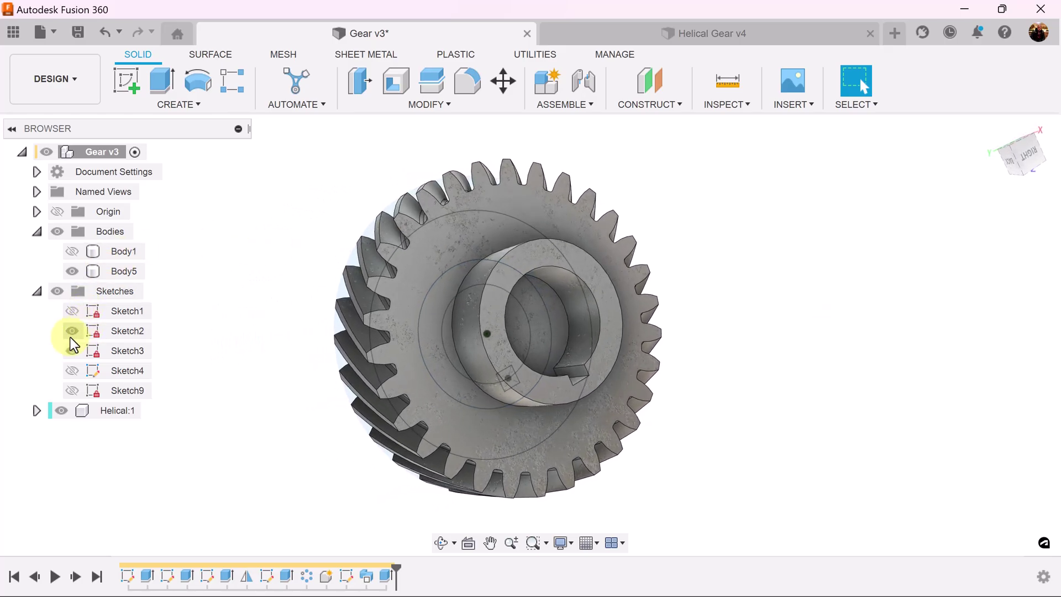
click(71, 331)
click(73, 349)
shift+middle_drag(881, 316, 840, 306)
drag(595, 297, 515, 315)
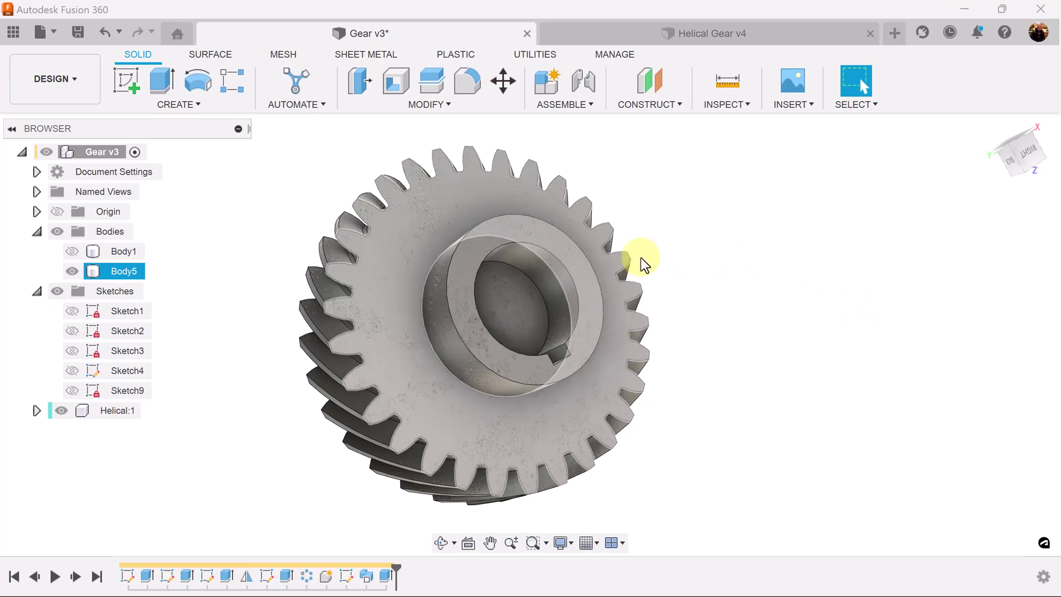
Cut the keyed bore face inside the hub through the gear with a -7.50 mm Extrude.
click(157, 77)
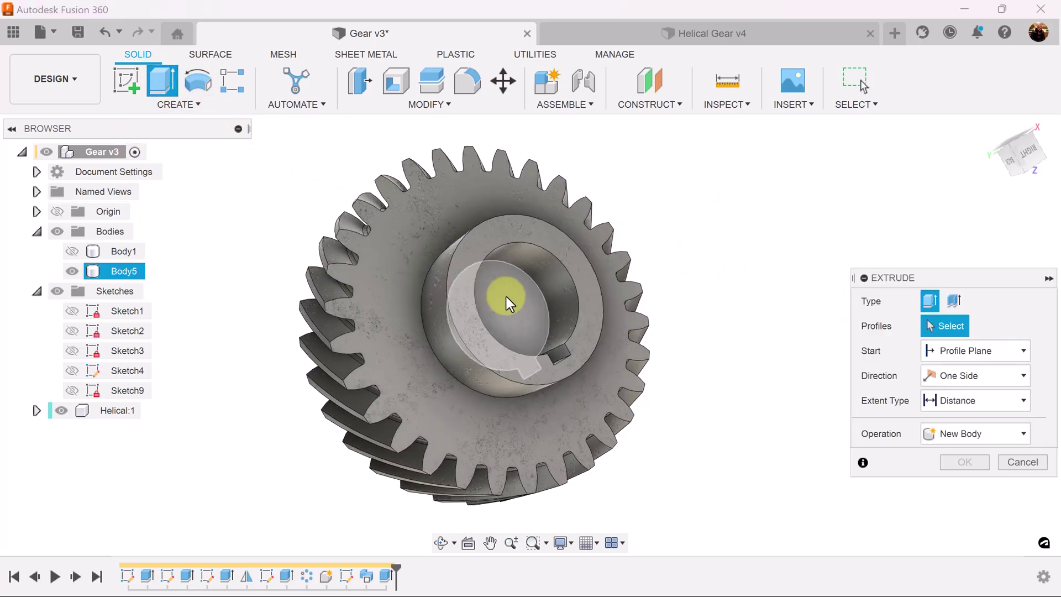
click(523, 303)
shift+middle_drag(523, 302, 741, 321)
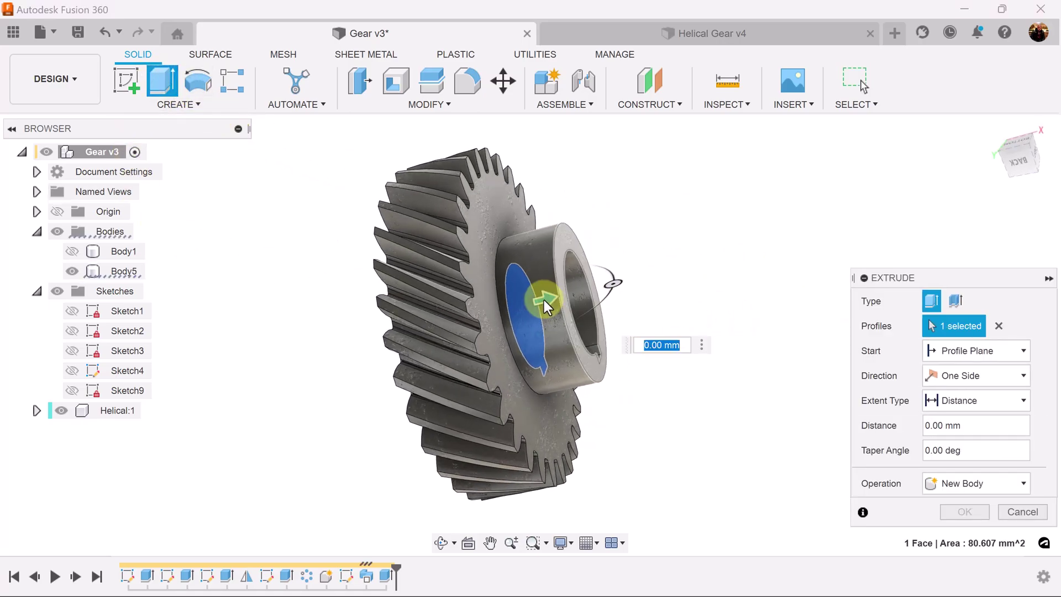
drag(549, 297, 530, 301)
shift+middle_drag(530, 303, 492, 217)
click(465, 244)
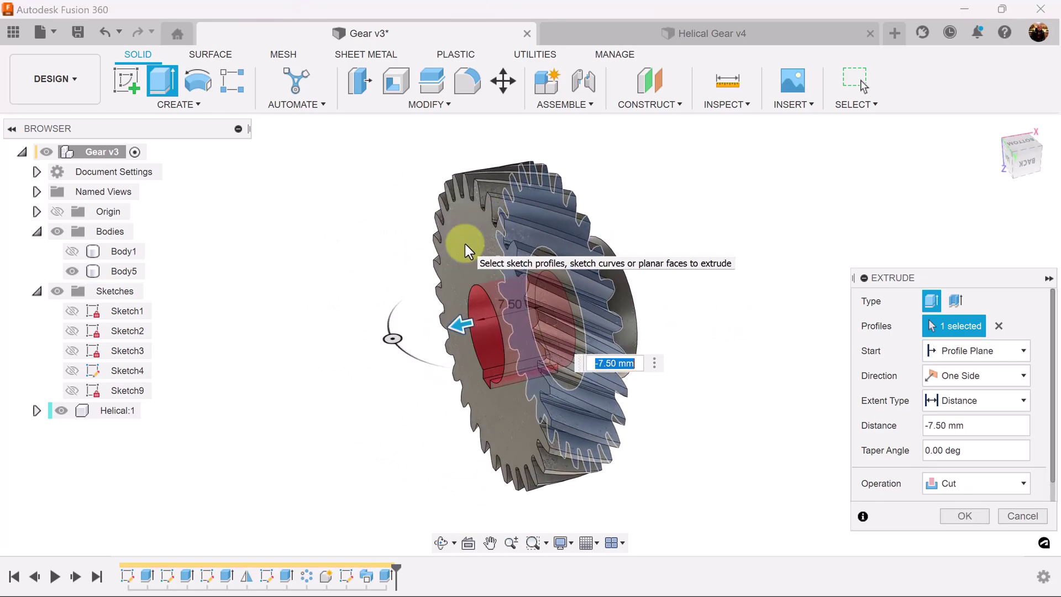
shift+middle_drag(658, 399, 721, 404)
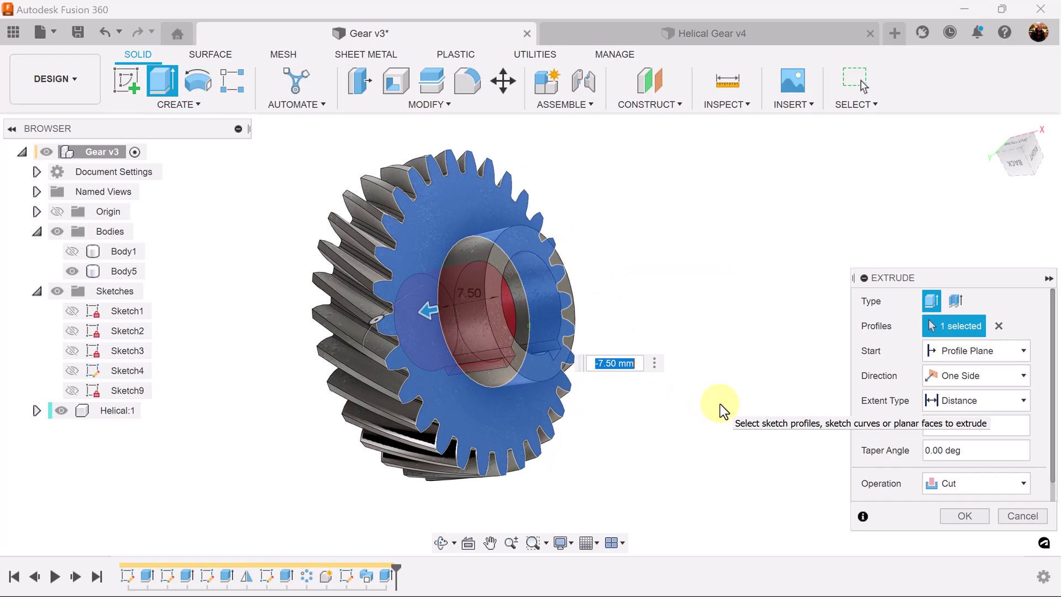
click(977, 512)
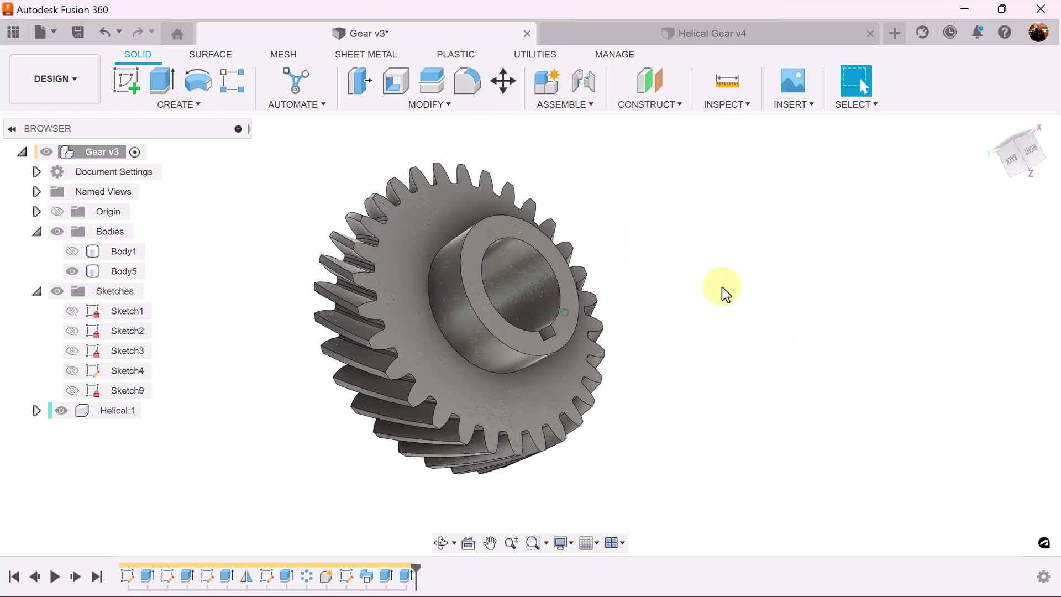
Fillet the hub's outer rim edge and the edge where the hub meets the gear face with a 0.5 mm radius.
click(468, 79)
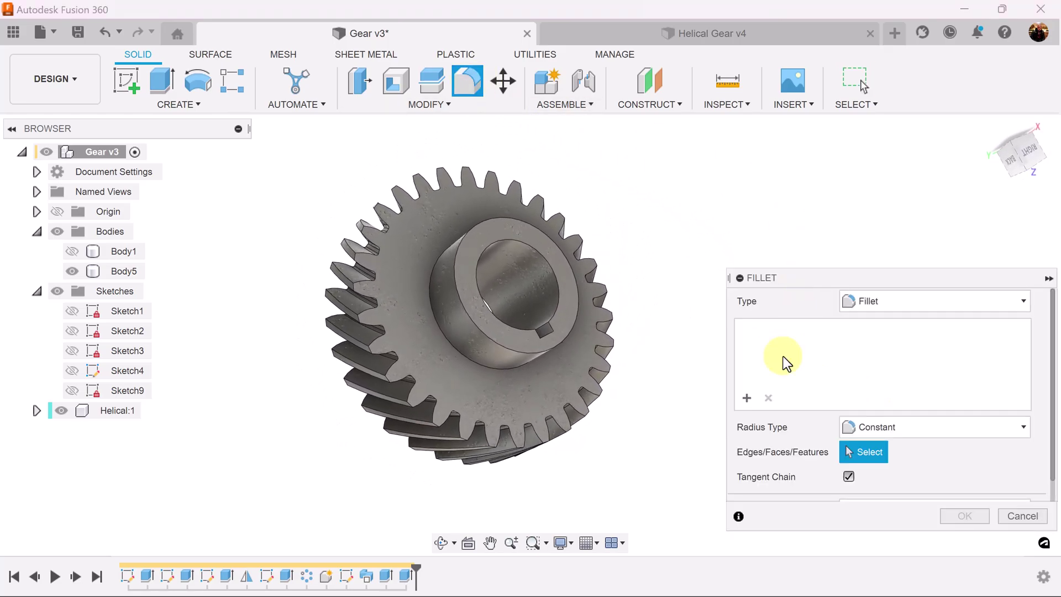
click(516, 350)
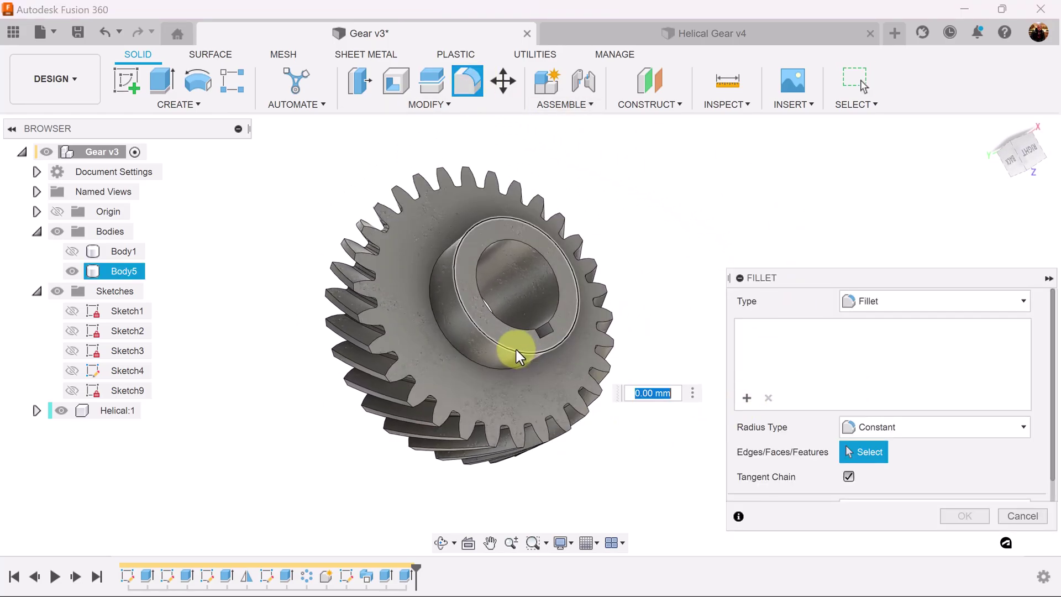
click(468, 359)
text(.5)
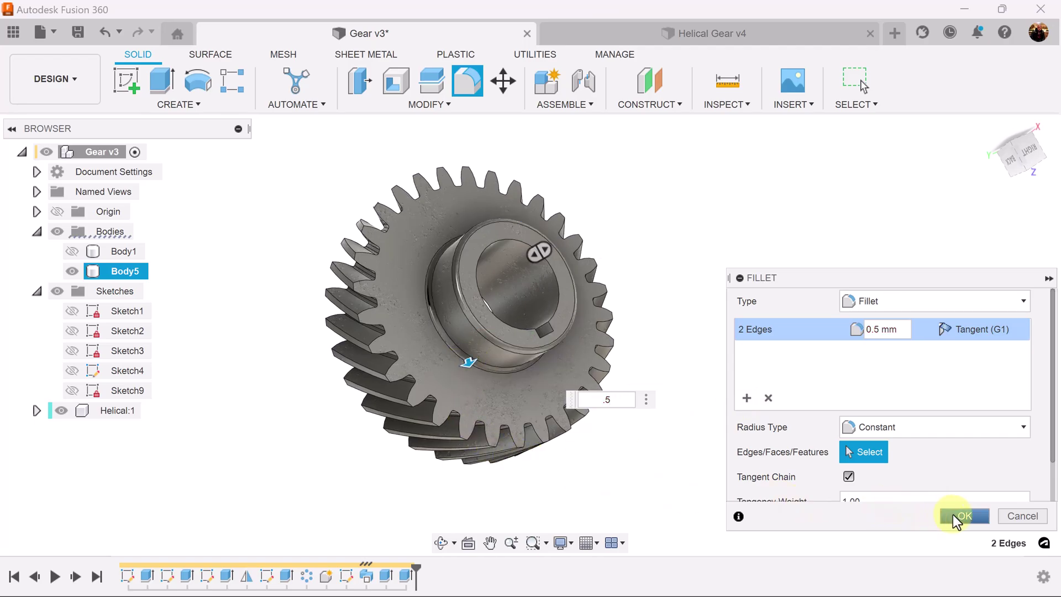
click(966, 515)
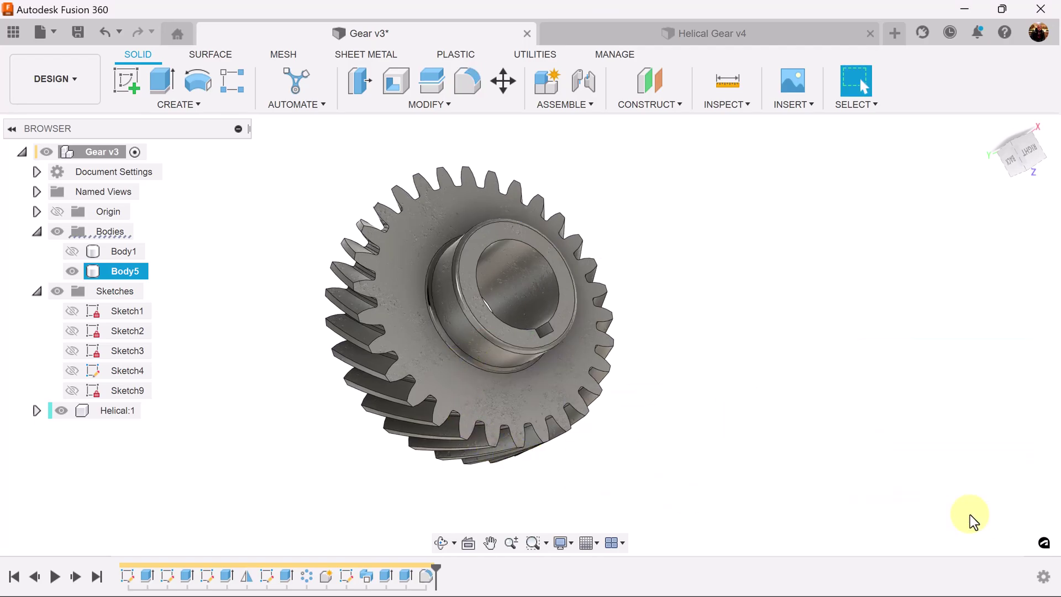
Fillet all faces and edges of the whole gear with a constant 0.1 mm radius.
click(467, 82)
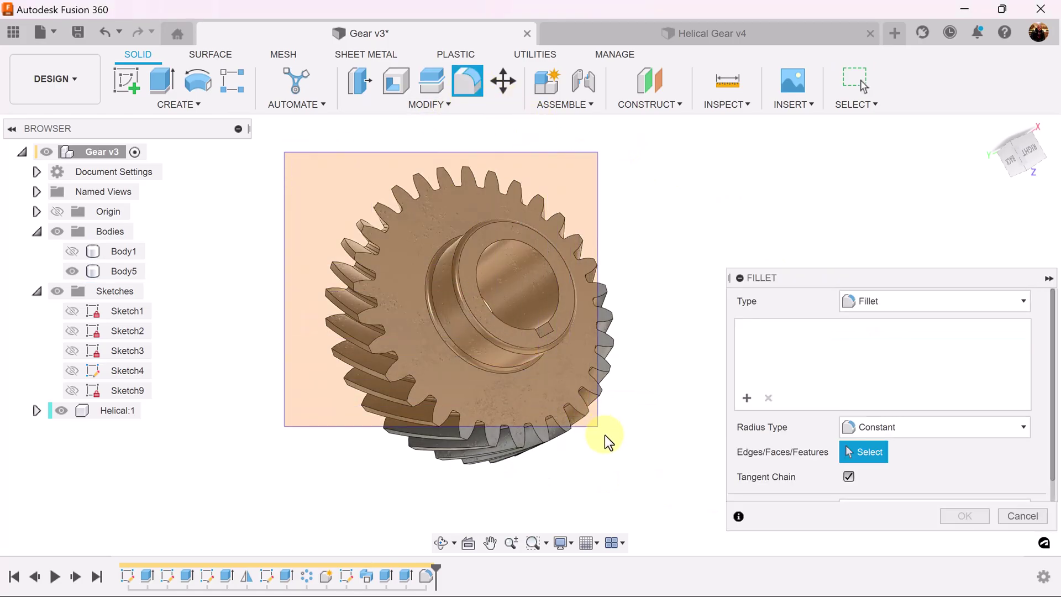
drag(608, 439, 641, 486)
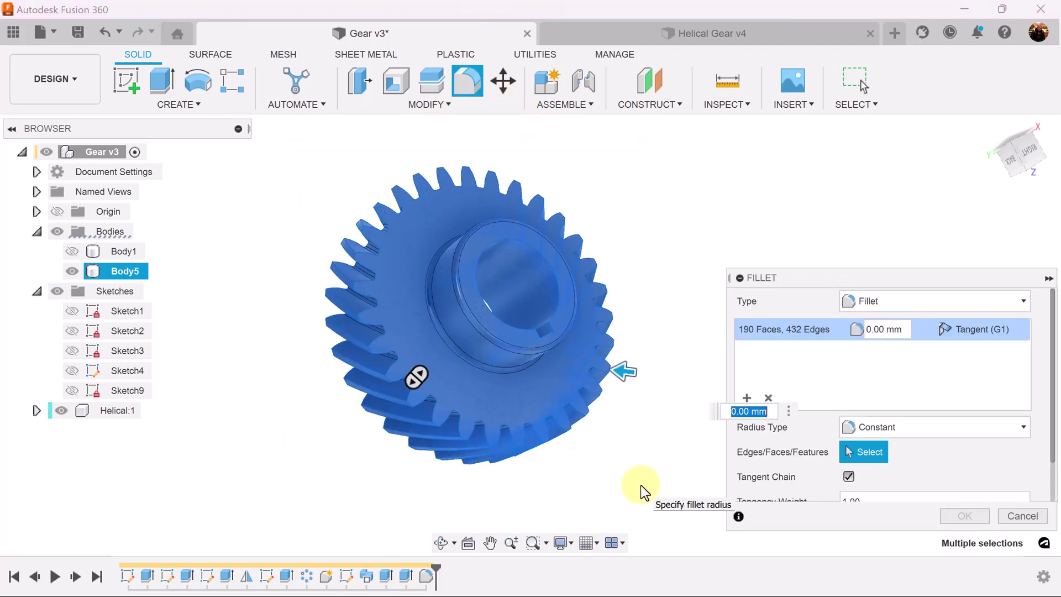
text(.1)
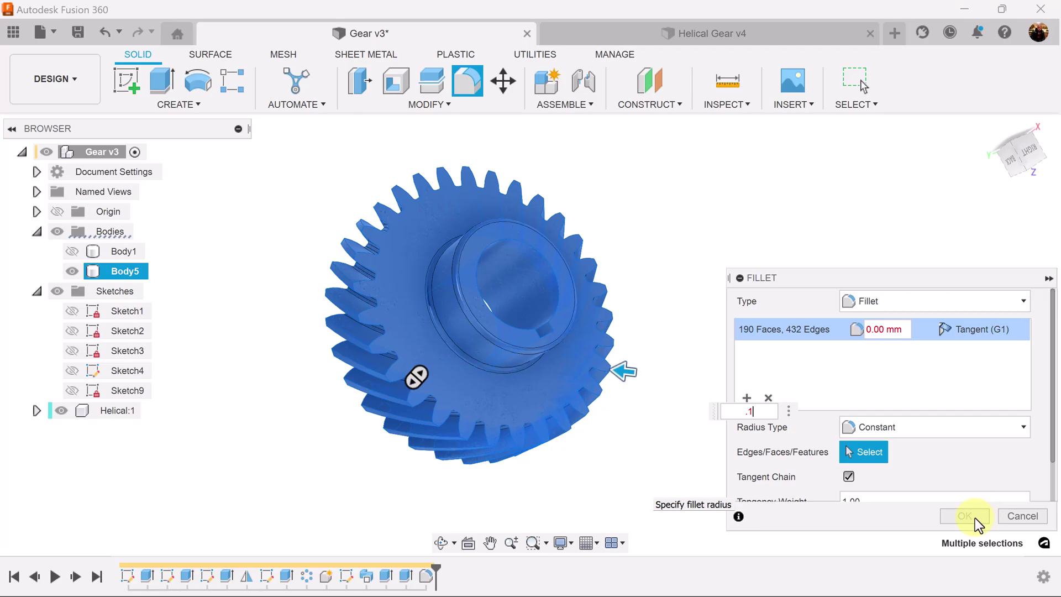
key(Return)
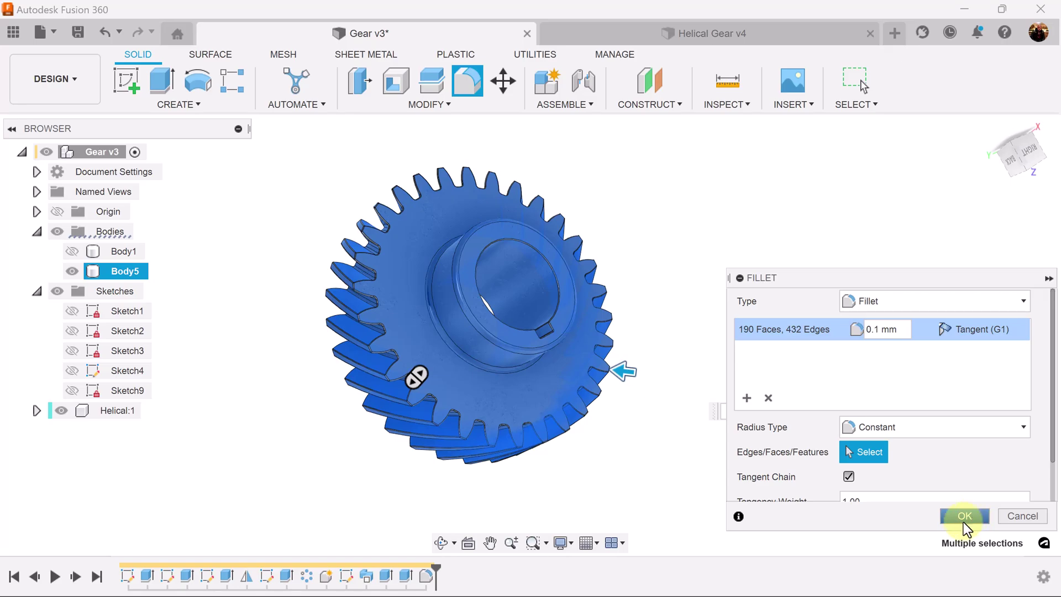
click(960, 524)
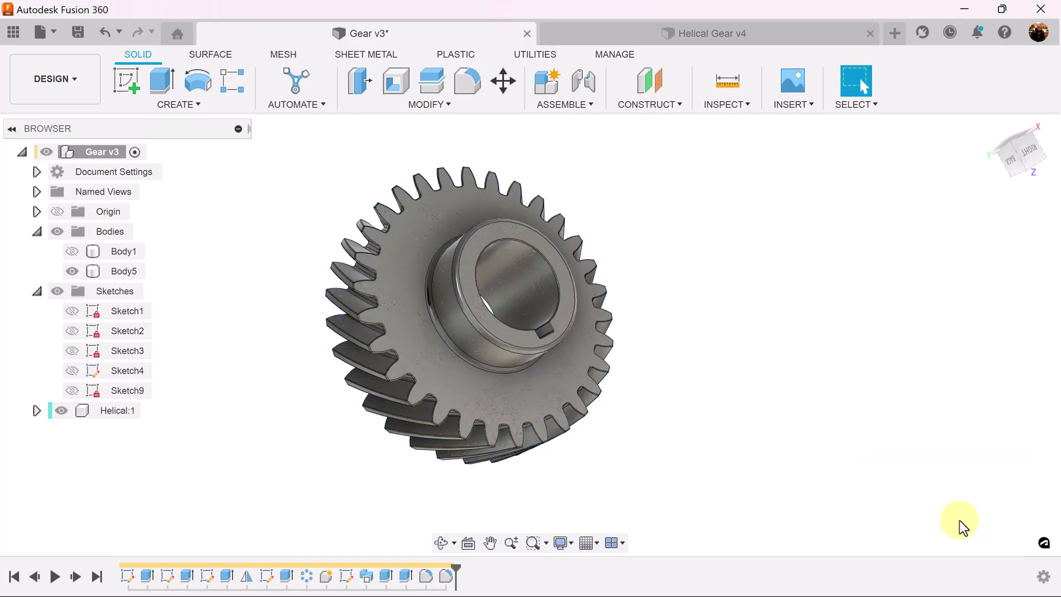